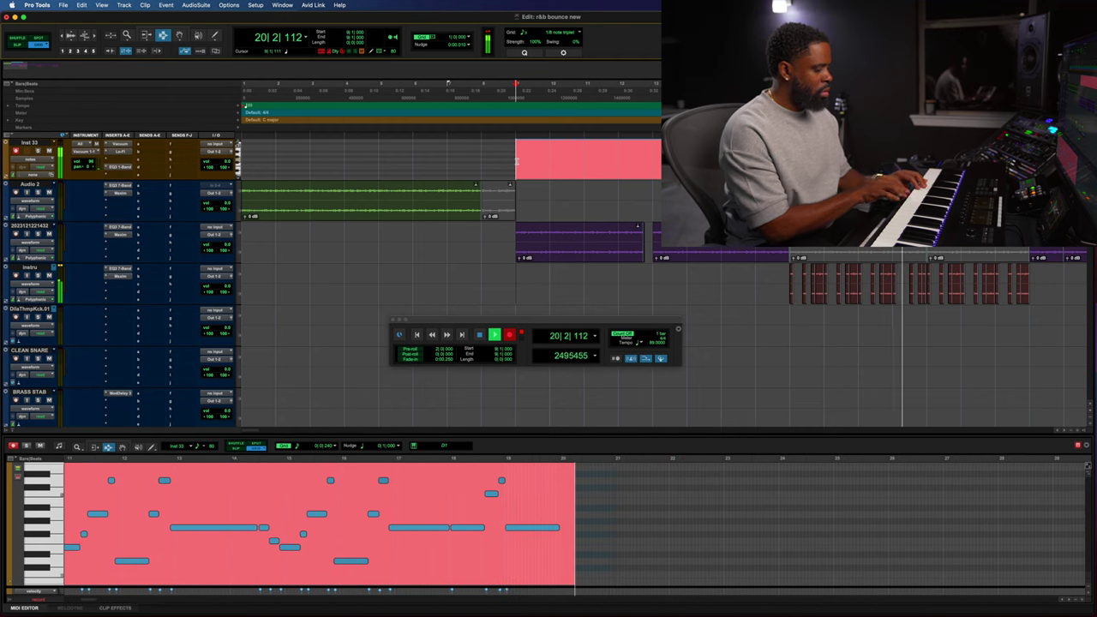
Finish recording the MIDI melody on the Inst 33 track and select its bars 15 to 21 in Slip mode.
key("space")
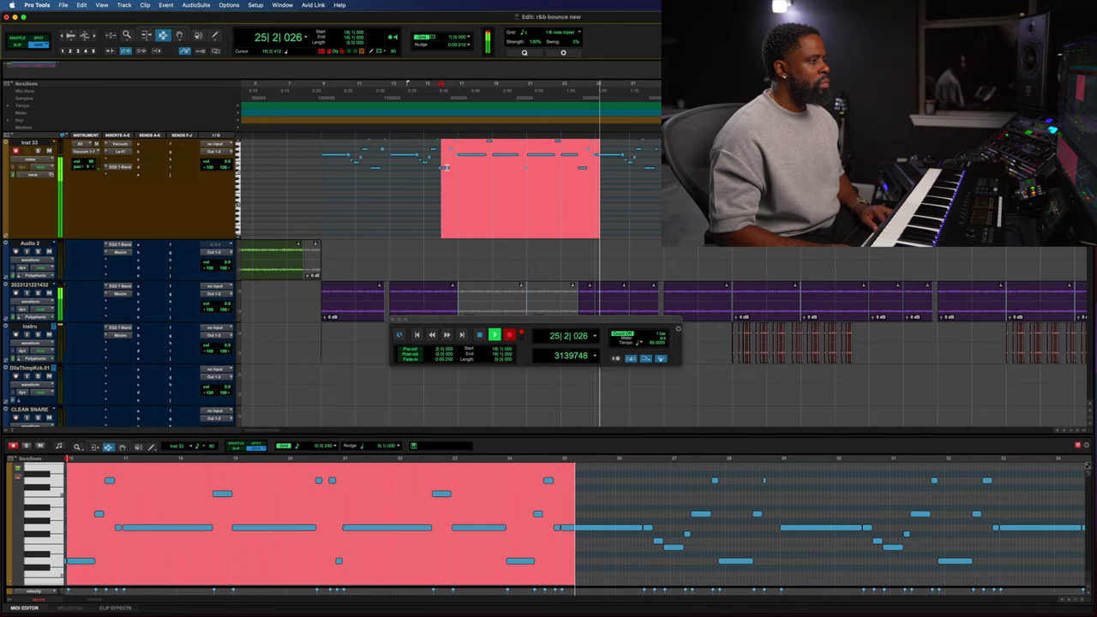
key("space")
left_click_drag(444, 167, 546, 171)
left_click(16, 46)
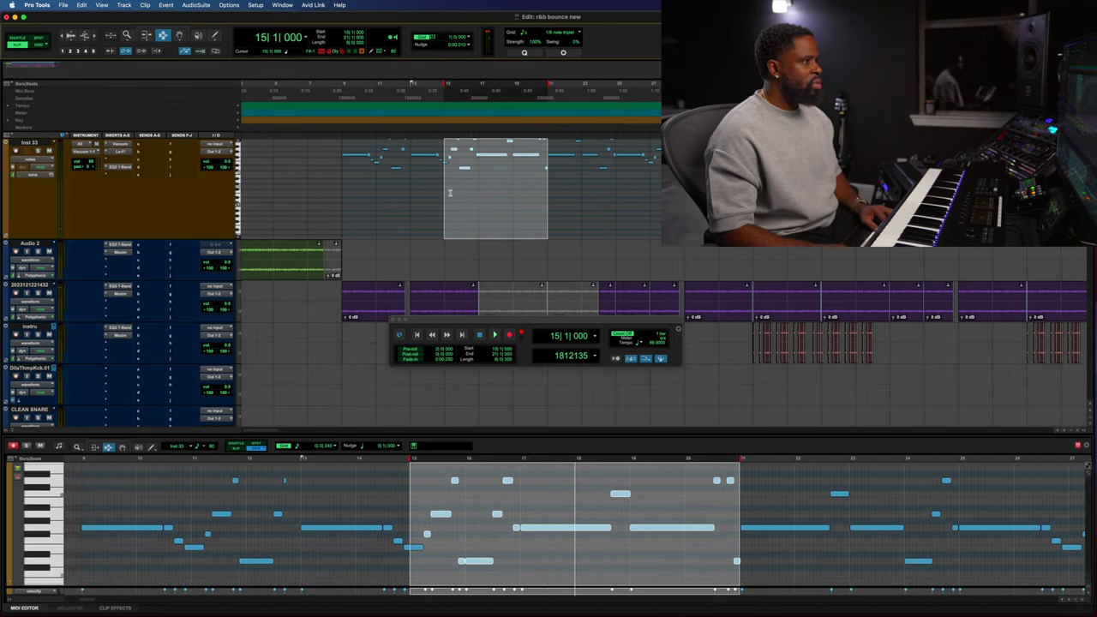
left_click_drag(463, 168, 514, 168)
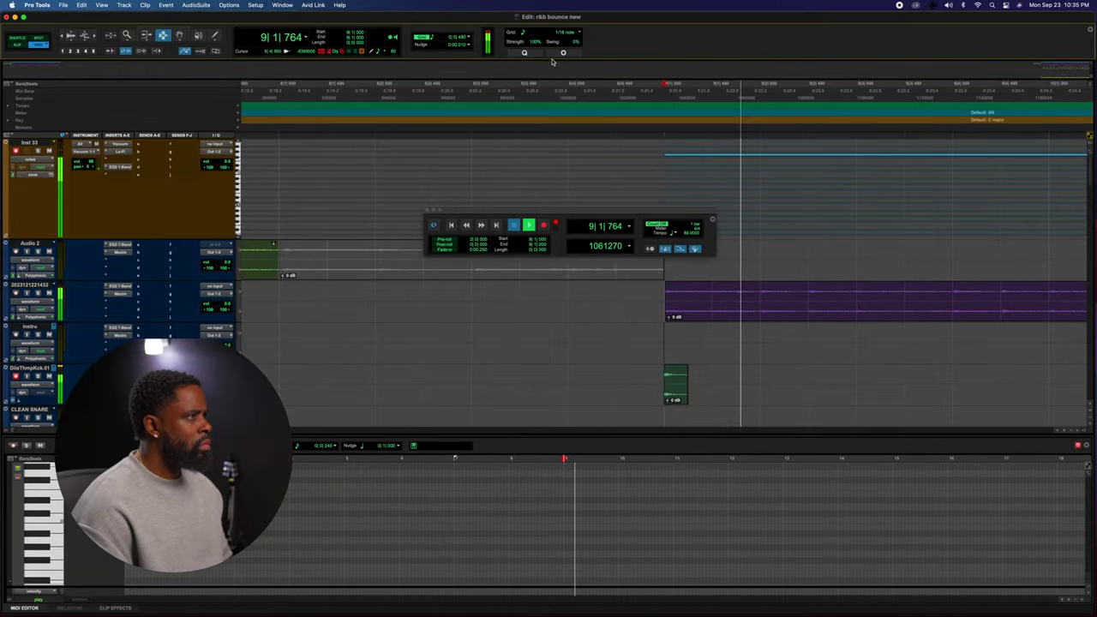
Build a kick pattern from bar 9 on the DilaThmpKck.01 track by duplicating the kick clip at 720-tick spacing.
left_click_drag(694, 391, 749, 392)
key("super+d")
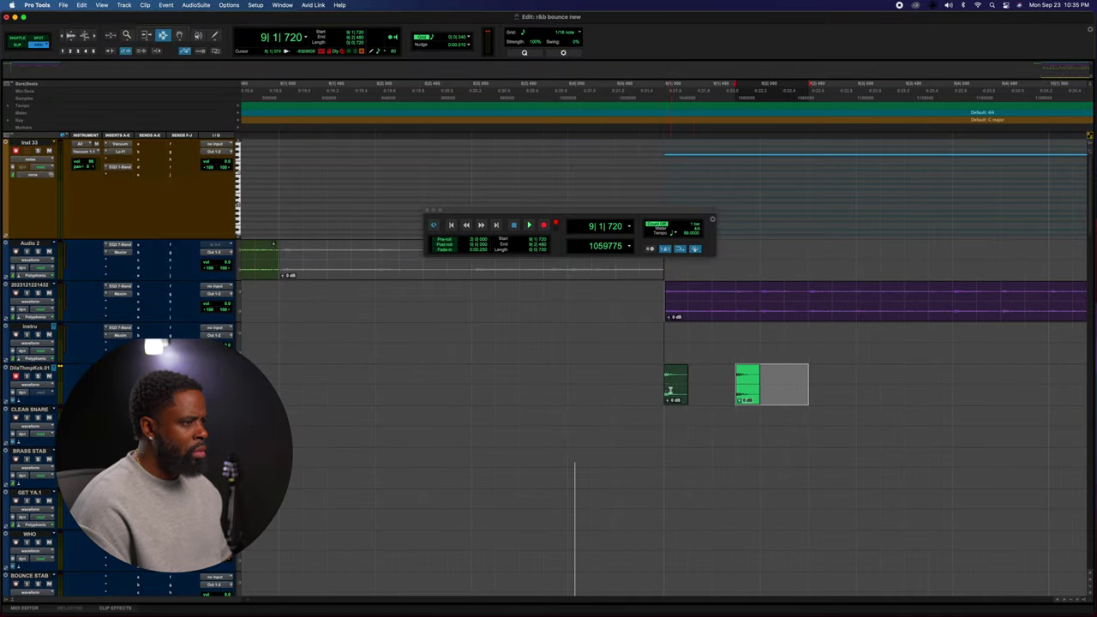
key("space")
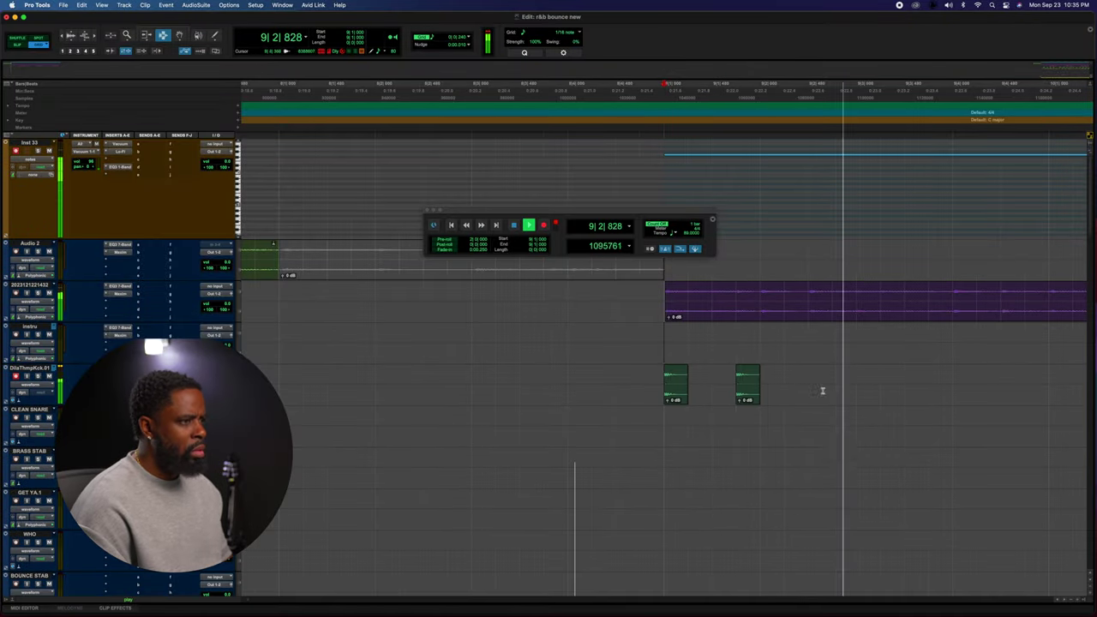
key("space")
key("super+d")
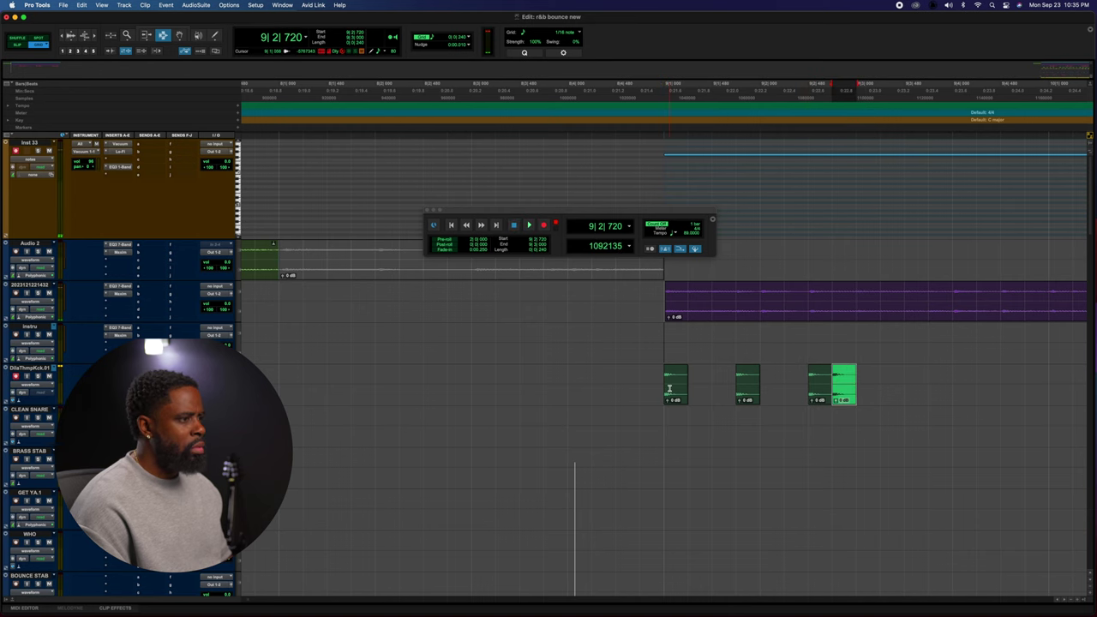
key("space")
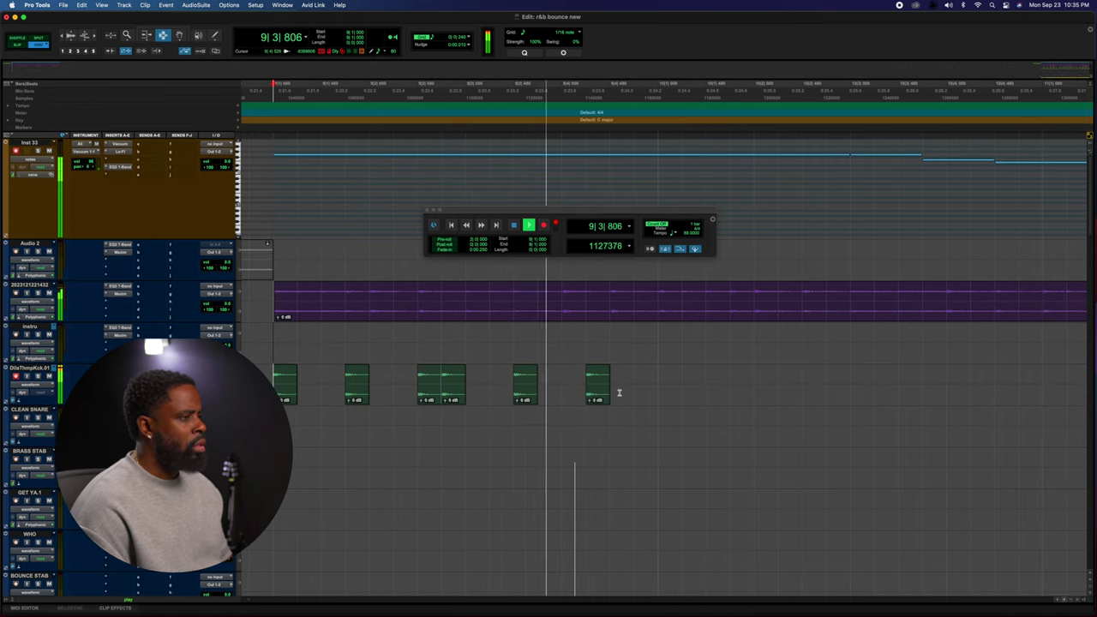
Repeat the bar 9 kick pattern along the DilaThmpKck.01 track and play it back with the melody.
key("super+d")
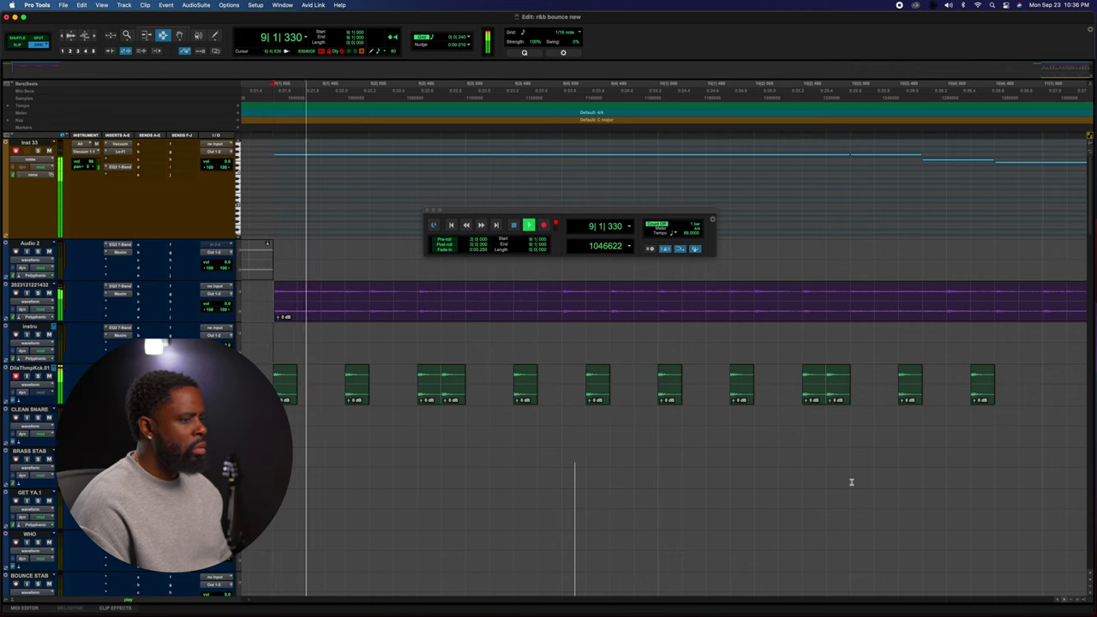
left_click(1065, 602)
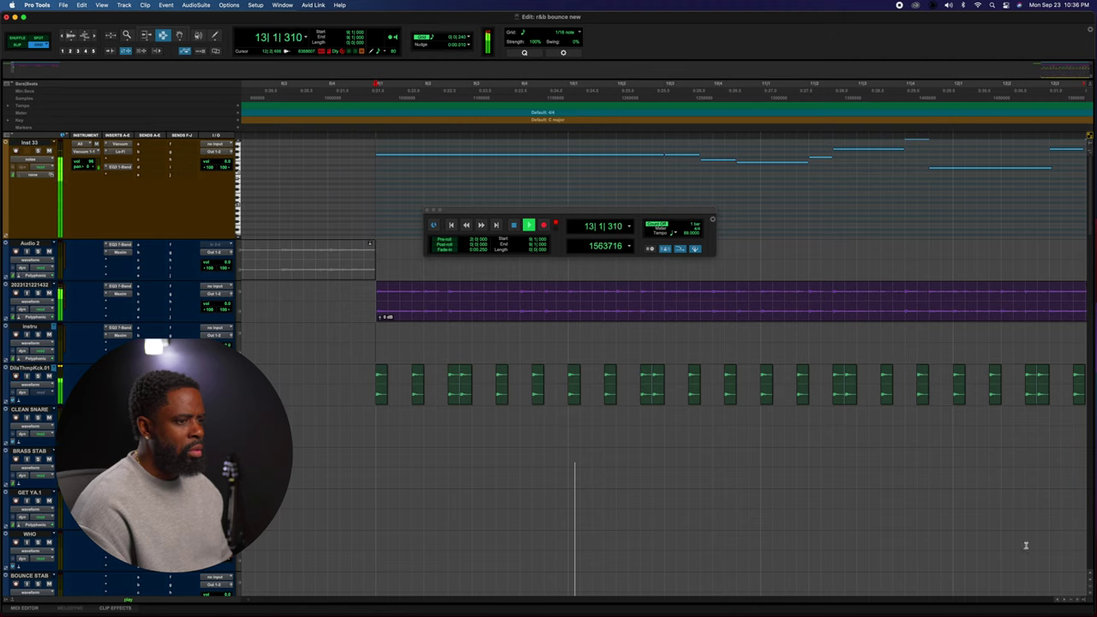
key("space")
key("space")
key("space")
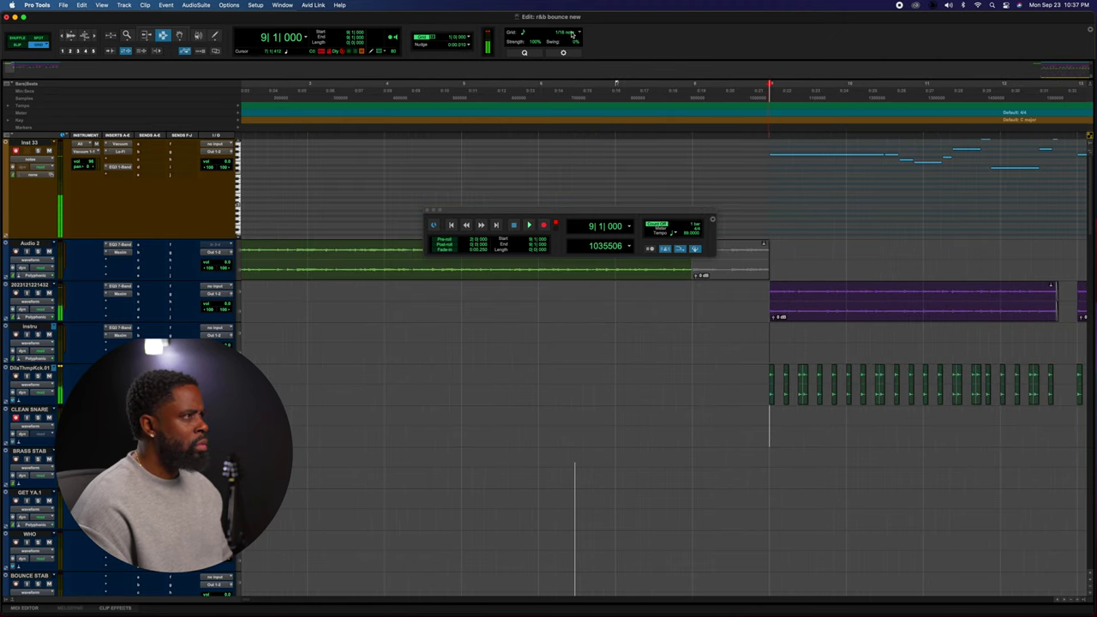
Set the edit grid to 1/16 notes and play the beat from bar 9.
left_click(572, 34)
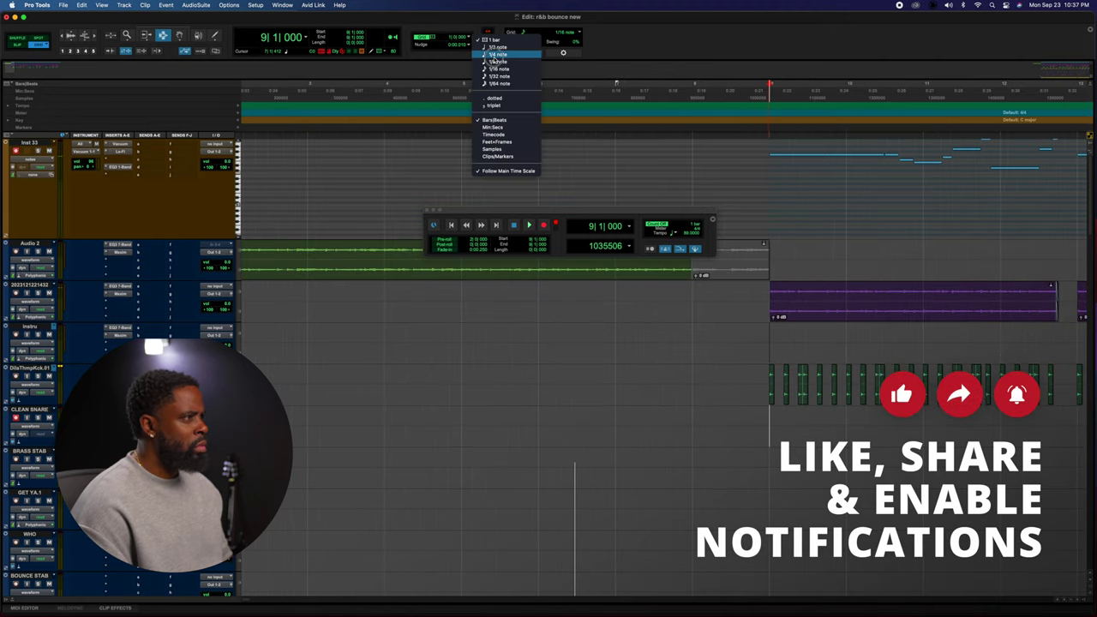
left_click(495, 62)
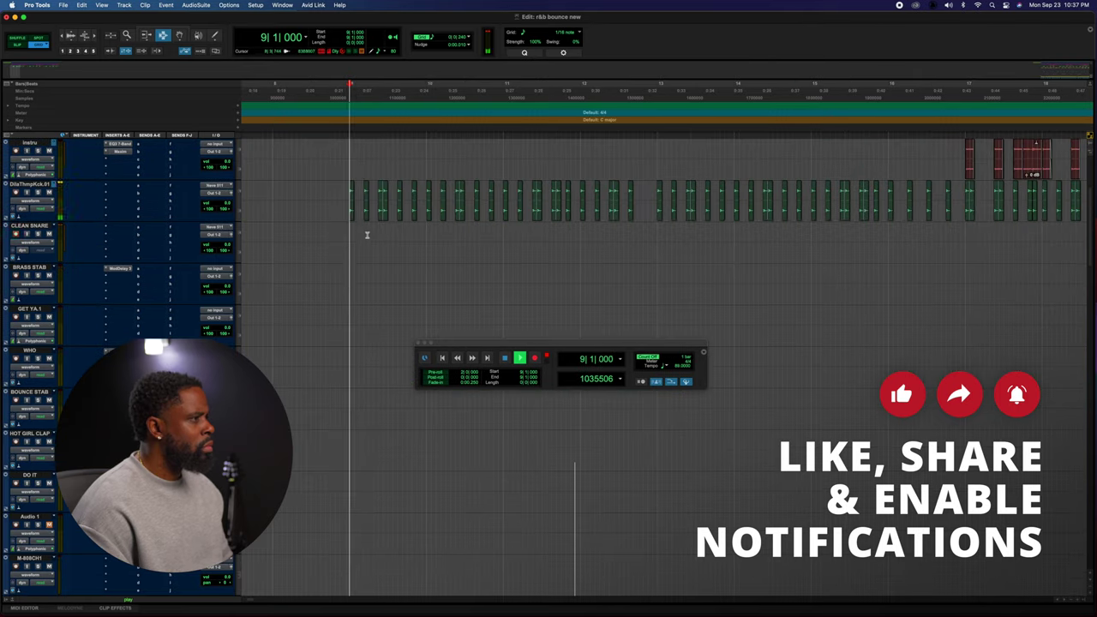
key("space")
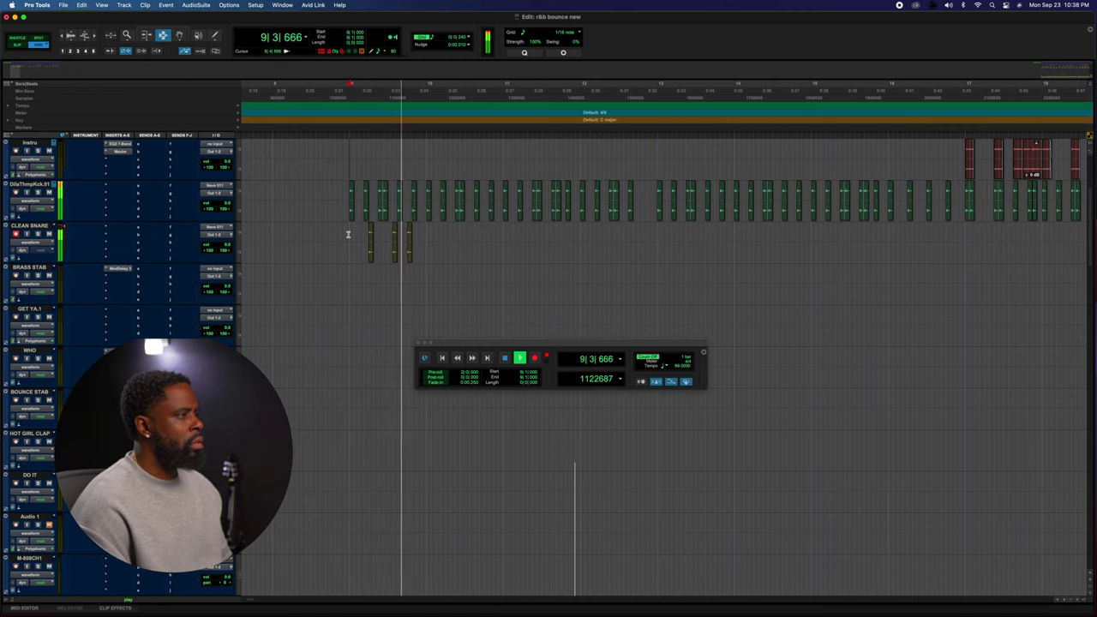
Duplicate the one-bar CLEAN SNARE pattern in bar 9 seven times to fill the track through bar 16.
left_click_drag(349, 234, 428, 233)
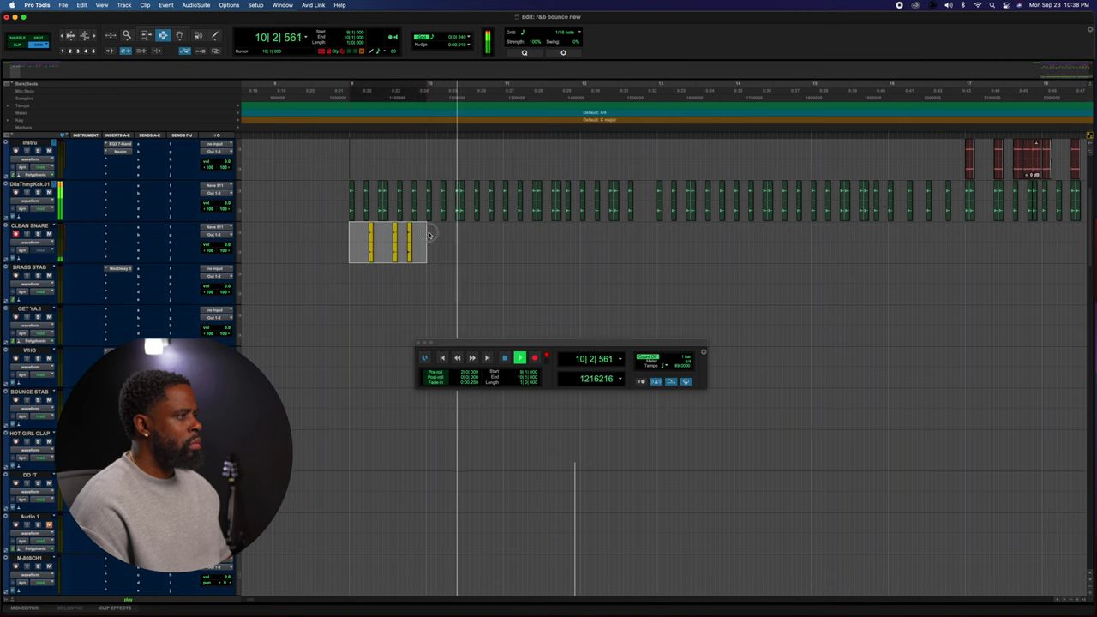
key("super+d")
key("super+d")
key("super+d")
key("super+d")
key("super+d")
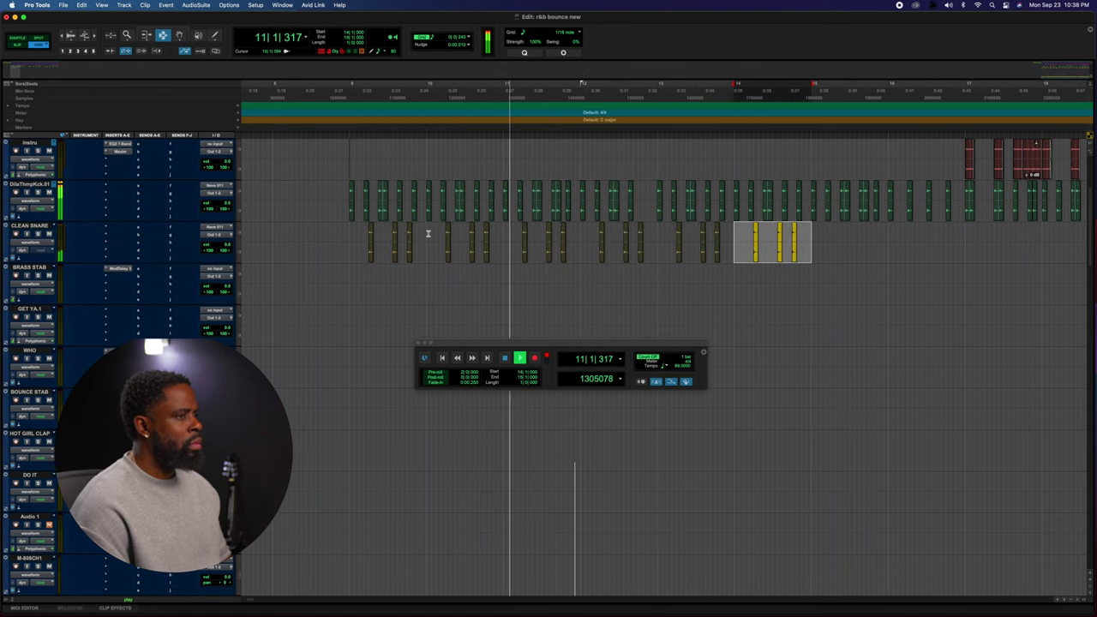
key("super+d")
key("super+d")
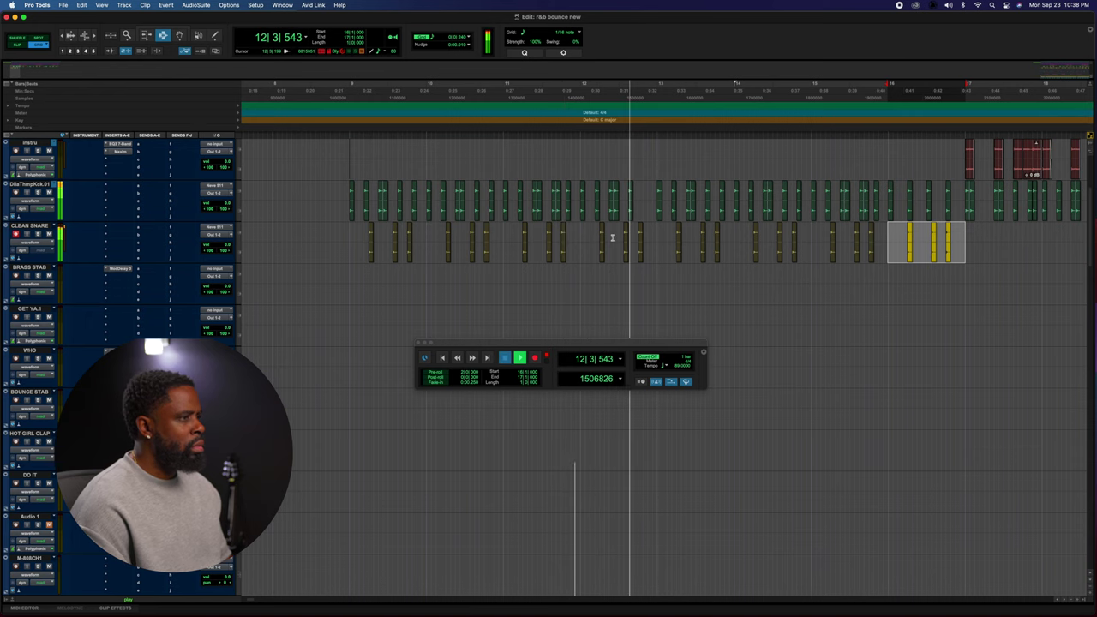
Play the kick and snare from just before bar 9 and check the closing snare hits in bar 12.
left_click(346, 228)
key("space")
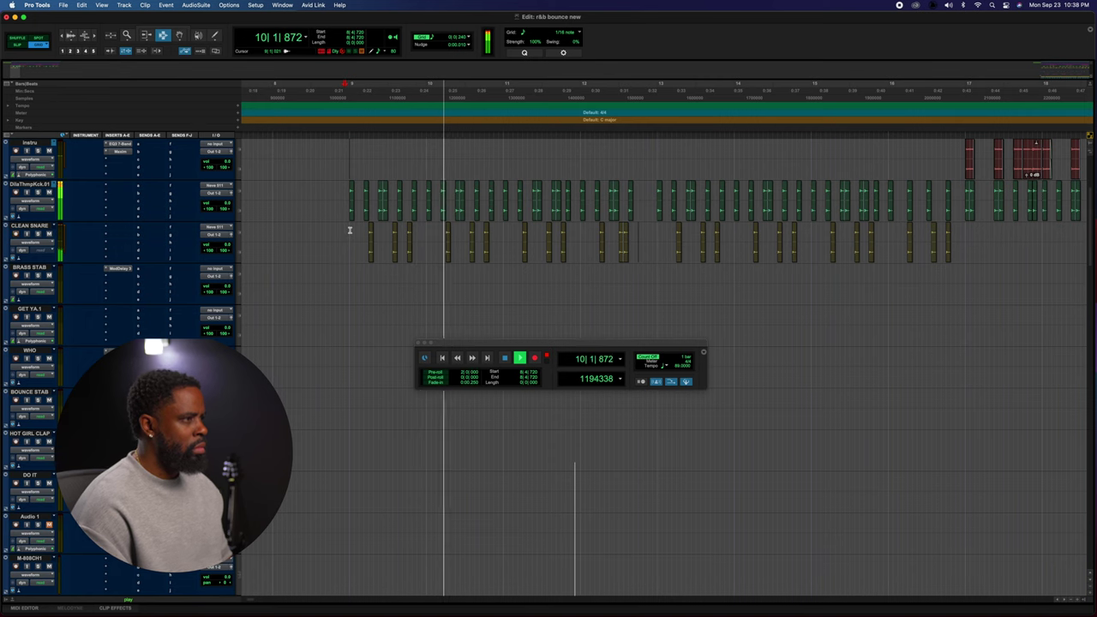
left_click(627, 235)
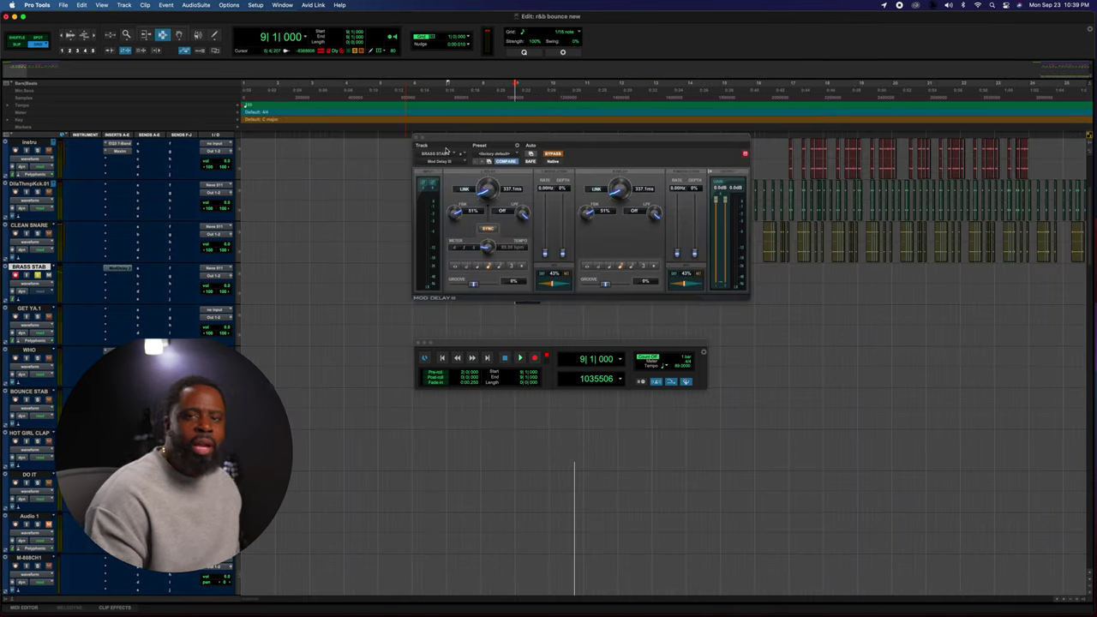
Move and close the Mod Delay III window, and play the brass stab together with the kick and snare.
left_click_drag(488, 139, 624, 207)
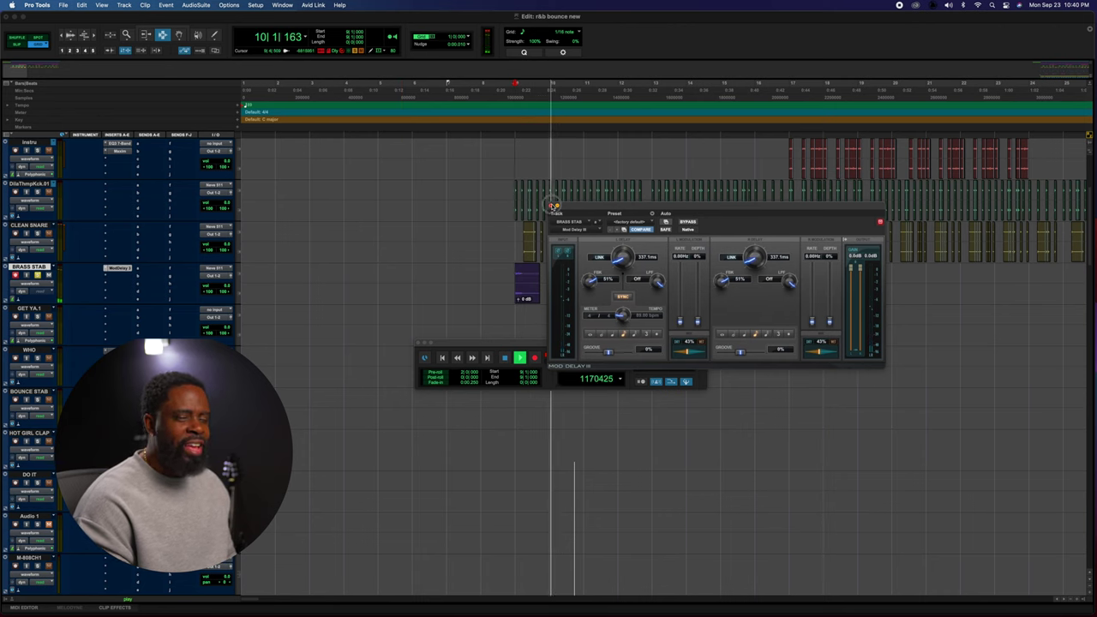
left_click(553, 207)
key("space")
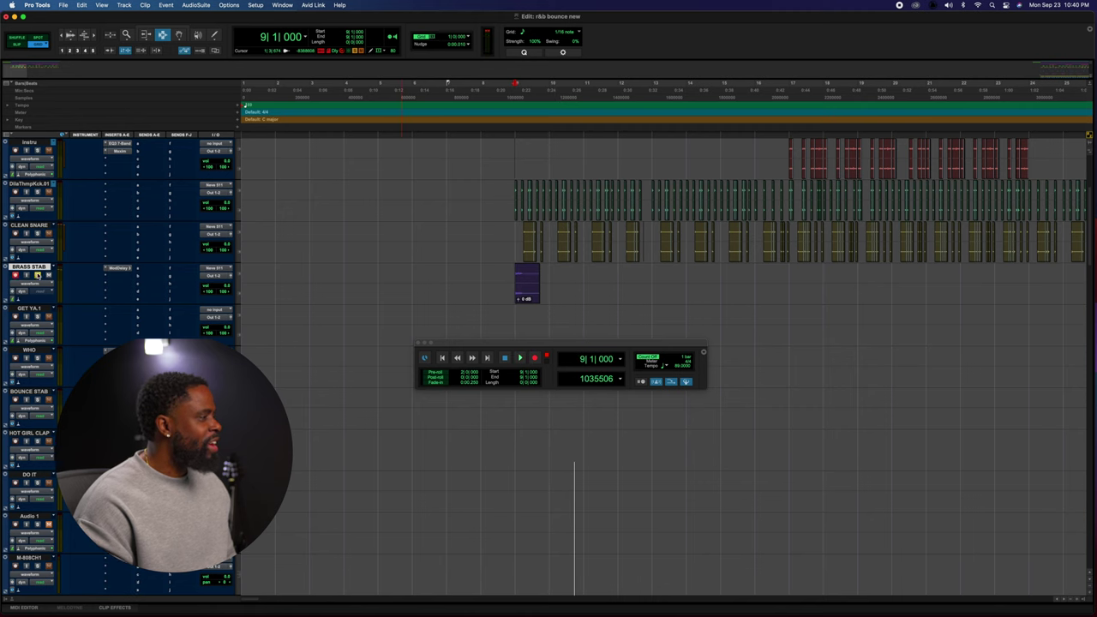
key("space")
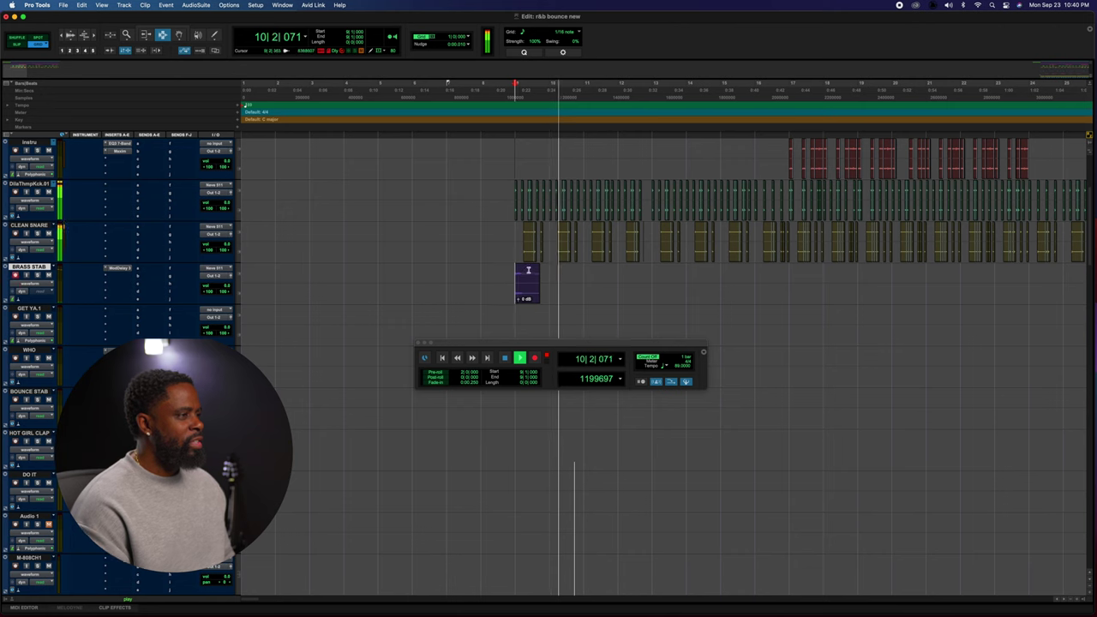
Duplicate the four-bar BRASS STAB section from bar 9 so that the stab repeats at bar 13.
left_click_drag(516, 276, 656, 281)
key("super+d")
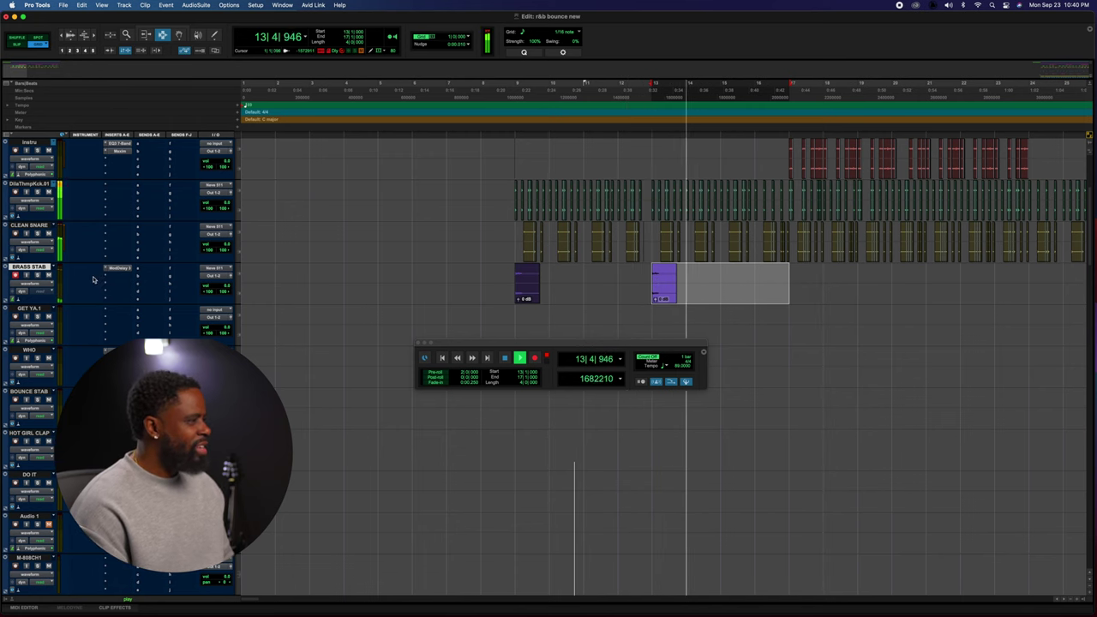
key("space")
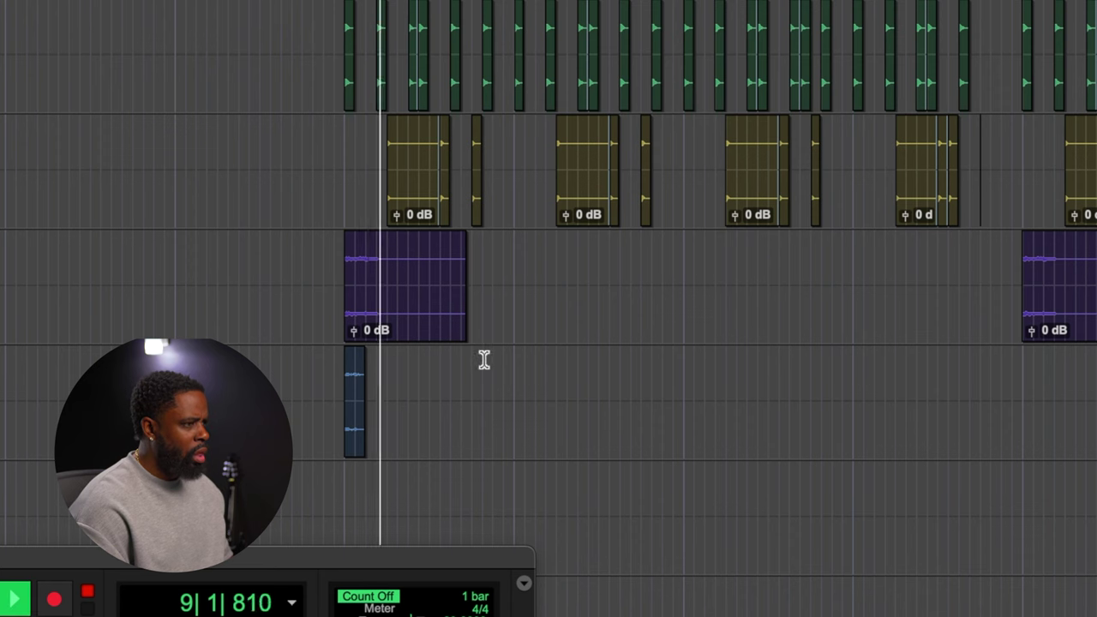
Paste a copy of the WHO clip at 9|3|480, clear the transport window out of the way, and play from bar 9.
scroll(423, 447, "up", 5)
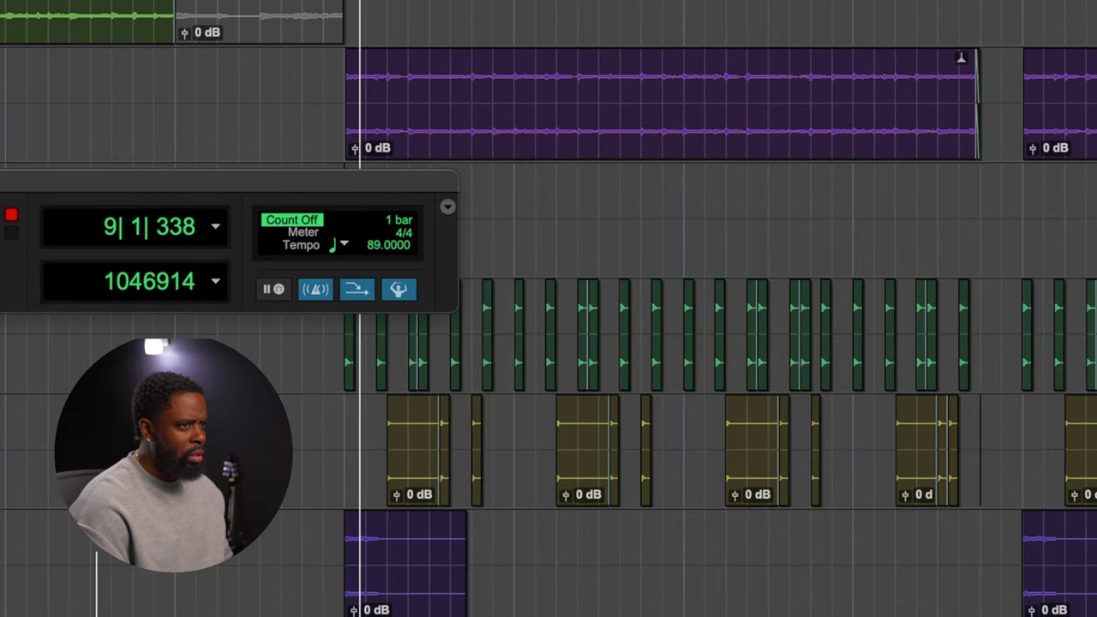
scroll(666, 137, "down", 10)
key("space")
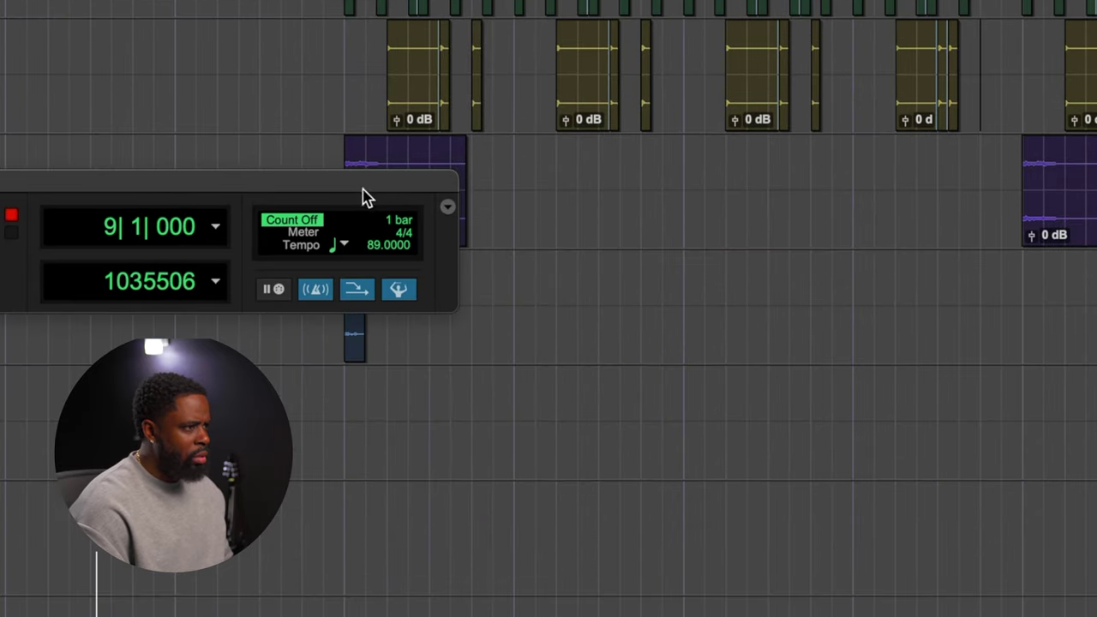
left_click_drag(362, 196, 411, 472)
key("ctrl+v")
left_click(343, 286)
key("space")
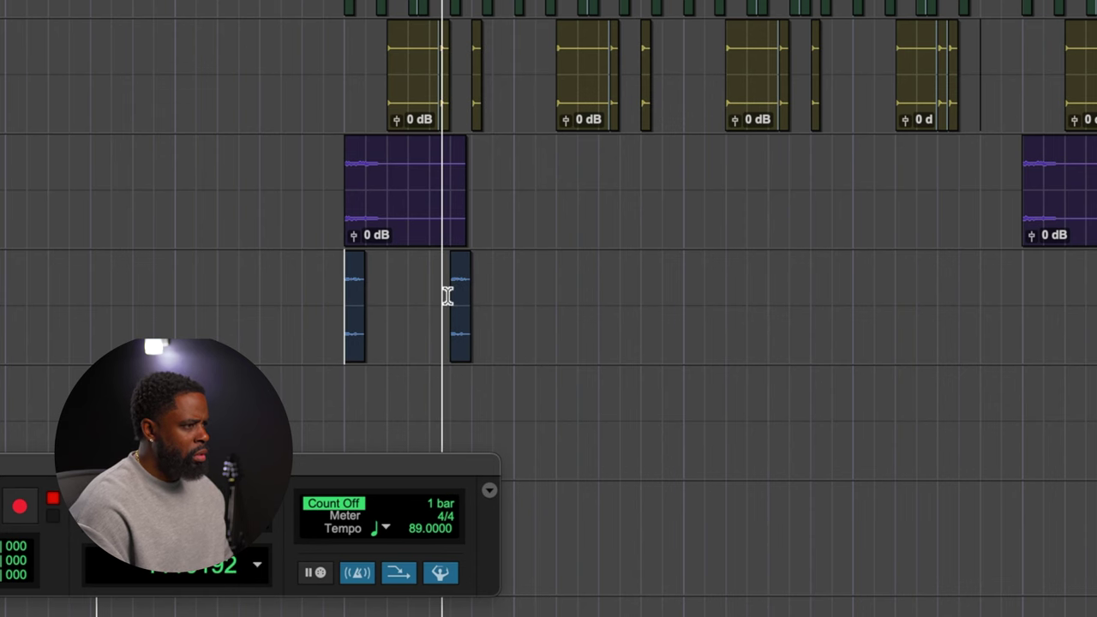
Paste further WHO clips at the start of bar 10 and at 10|3|480, checking the pattern in playback.
left_click(514, 289)
key("ctrl+v")
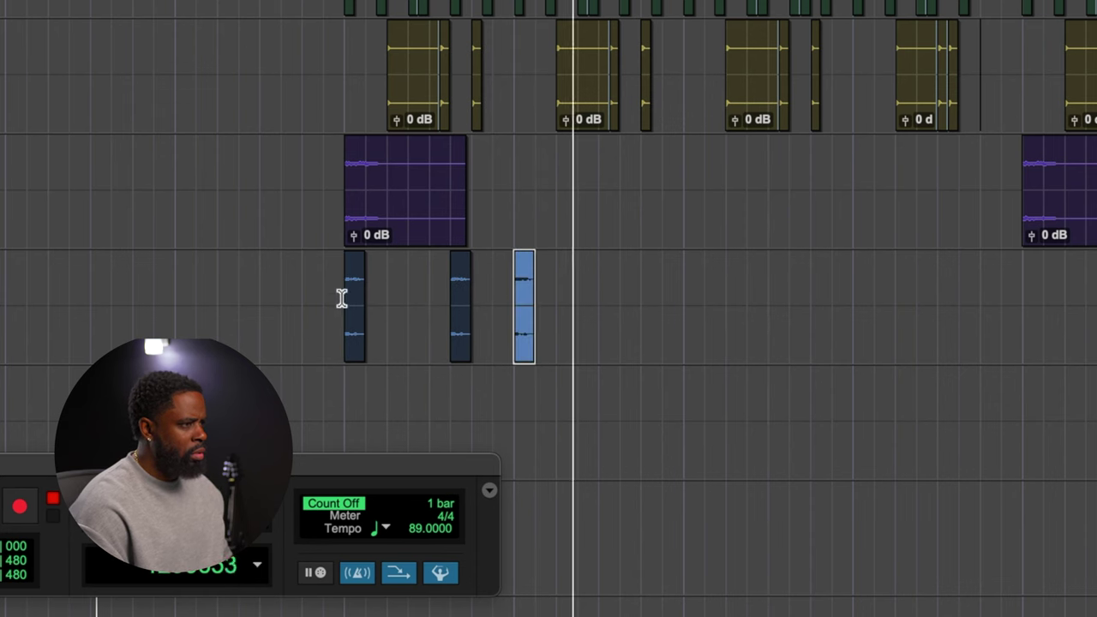
left_click(343, 296)
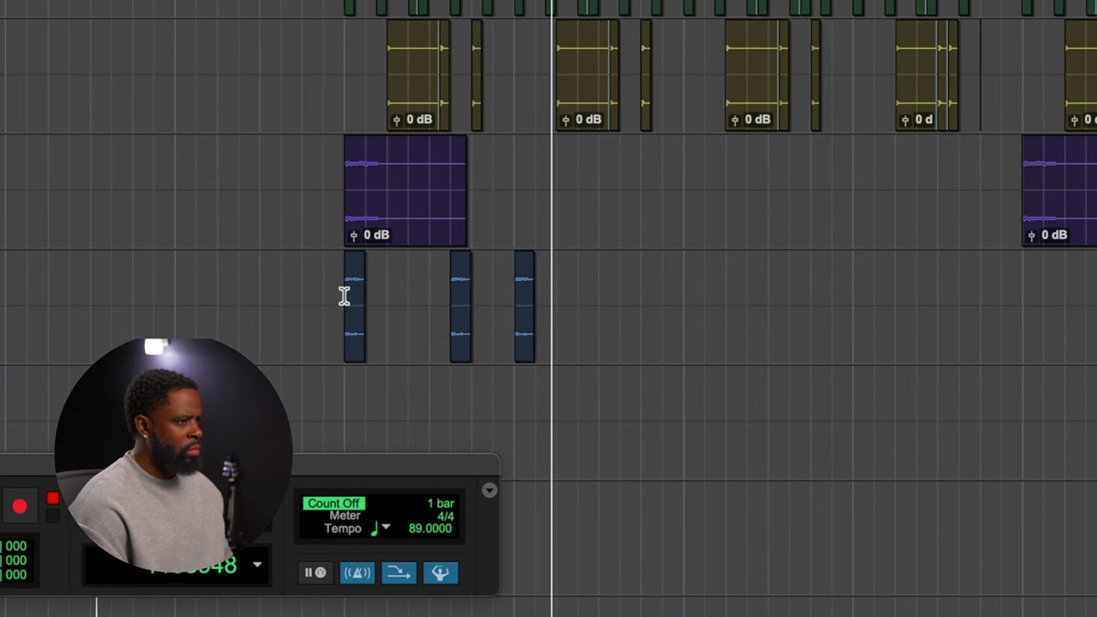
key("ctrl+v")
left_click(622, 290)
key("space")
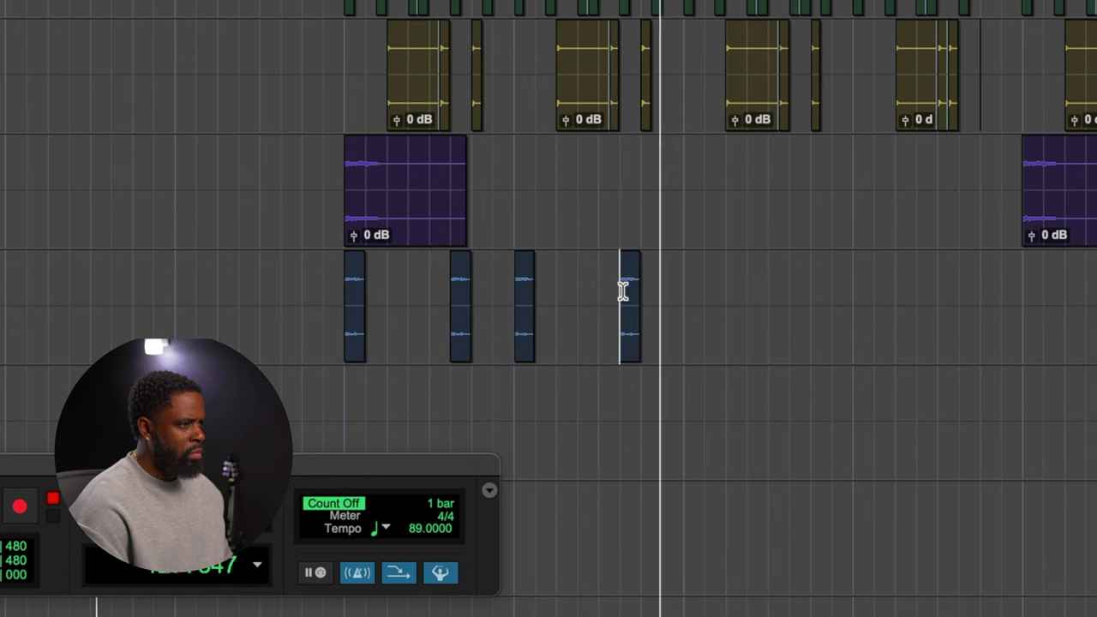
key("space")
Duplicate the two-bar WHO pattern from bars 9 and 10 along the track and play the result.
left_click_drag(346, 310, 686, 286)
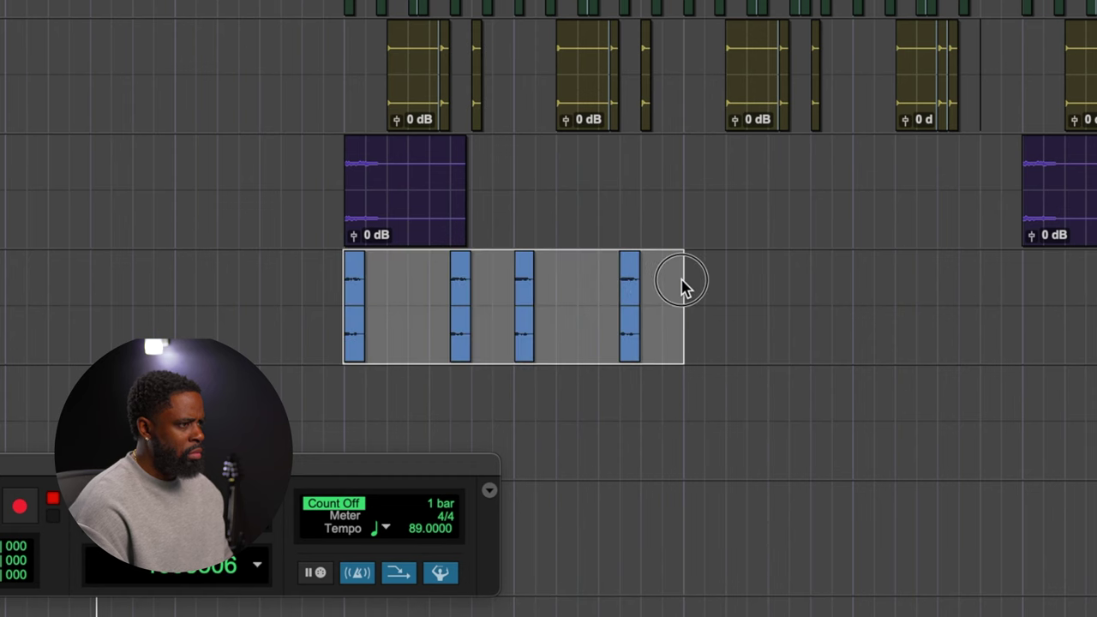
key("ctrl+d")
key("space")
scroll(664, 257, "down", 3)
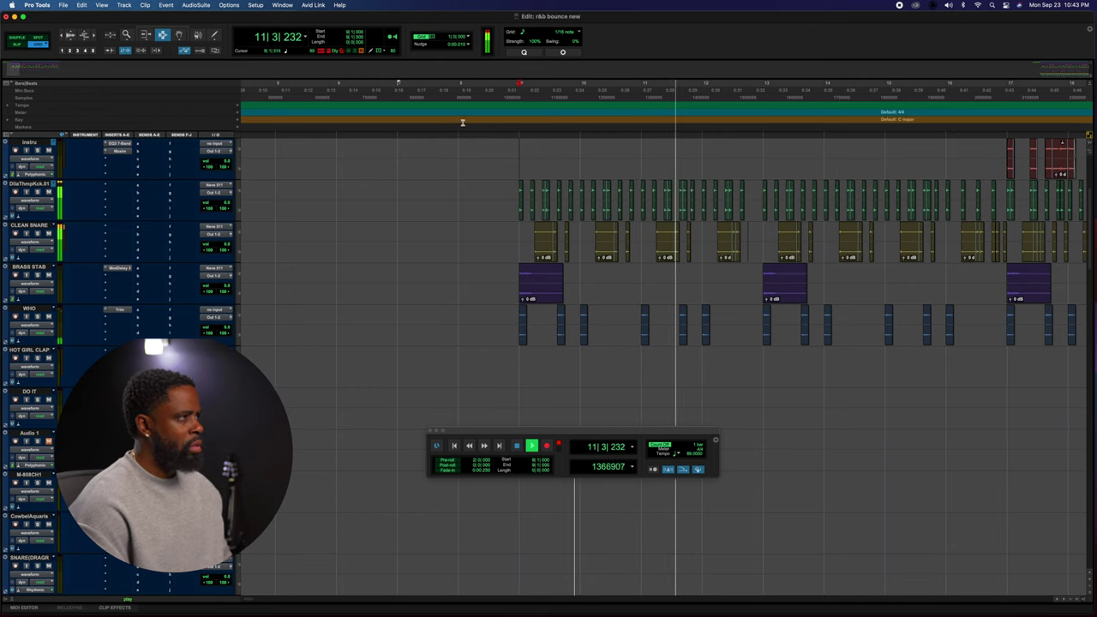
Change the edit grid from whole bars to 1/16 notes for work on the HOT GIRL CLAP track at bar 13.
left_click(468, 38)
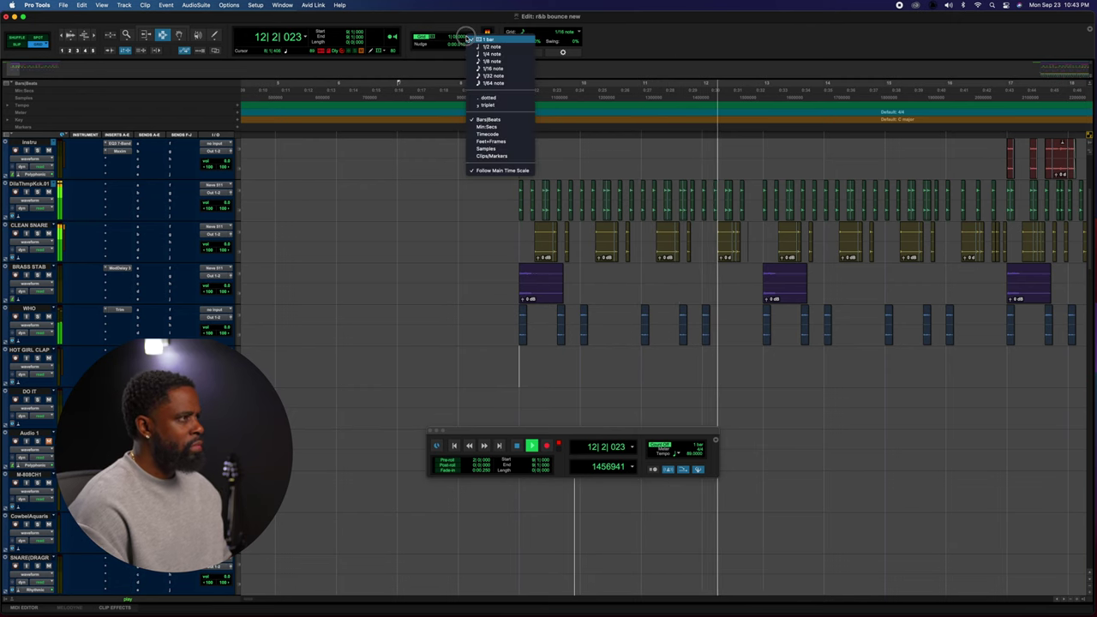
left_click(491, 68)
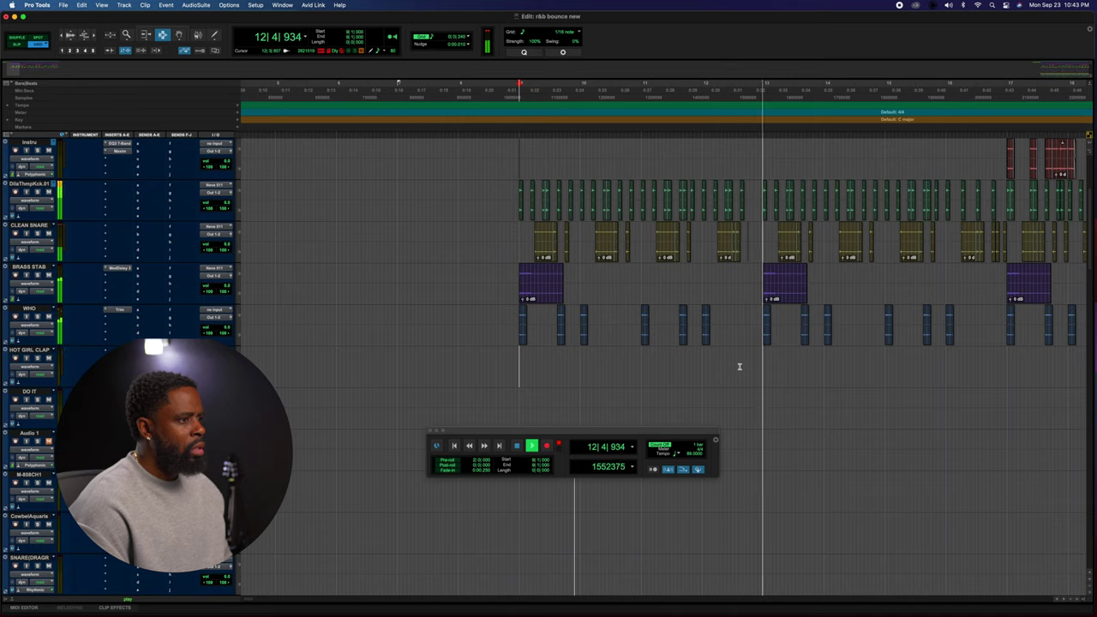
scroll(794, 353, "left", 2)
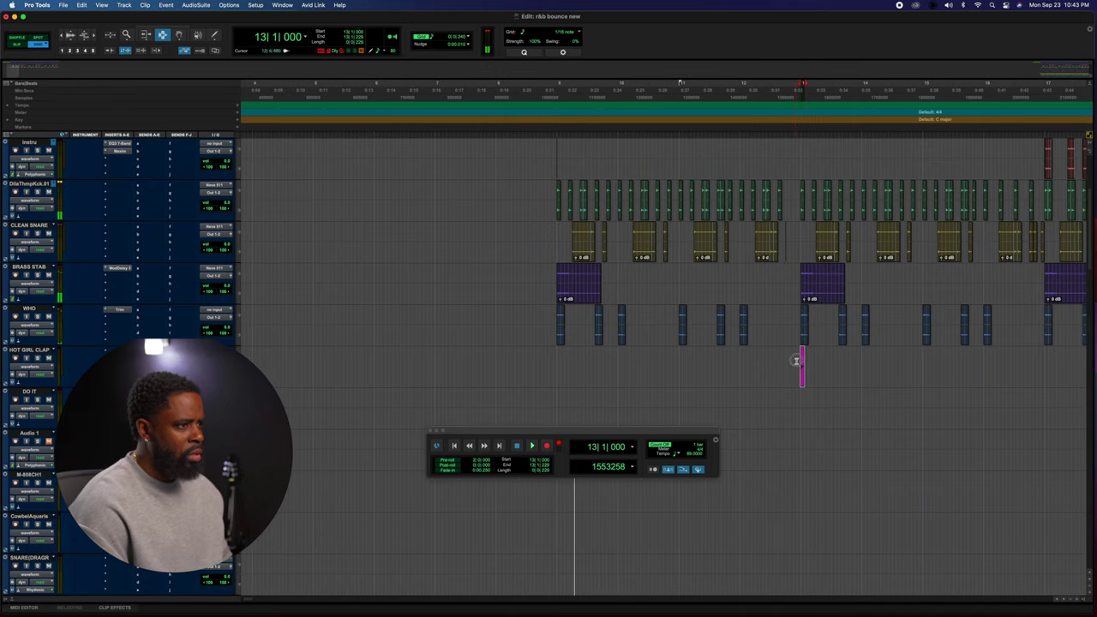
scroll(797, 368, "right", 10)
scroll(796, 368, "down", 1)
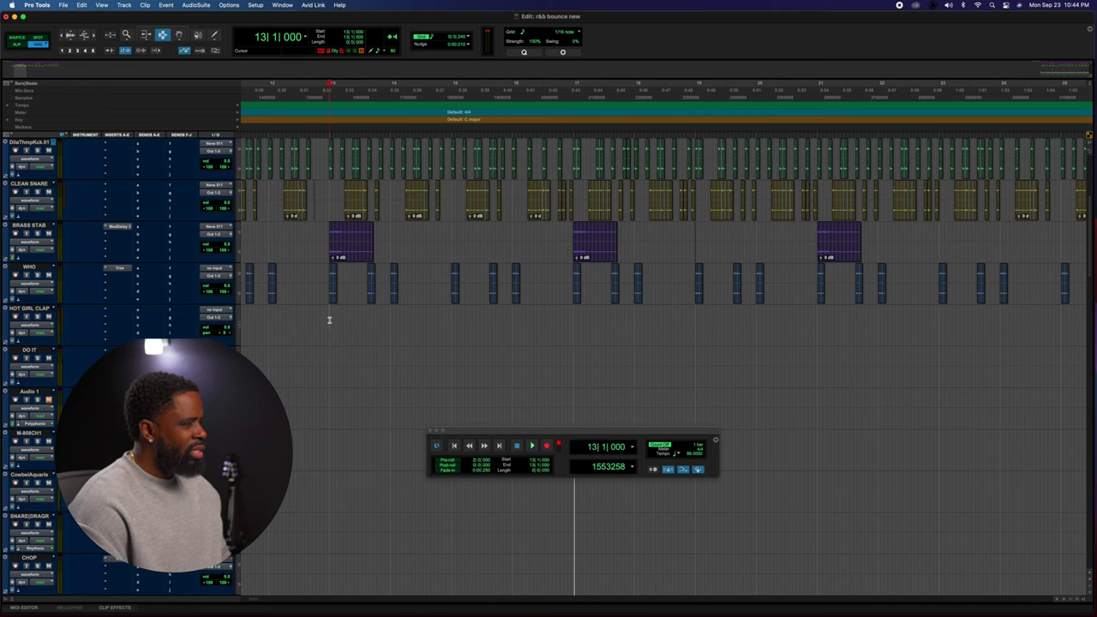
Paste the clap sample at bar 13 on the HOT GIRL CLAP track, repeat it through bar 16, and play from bar 13.
key("super+v")
key("space")
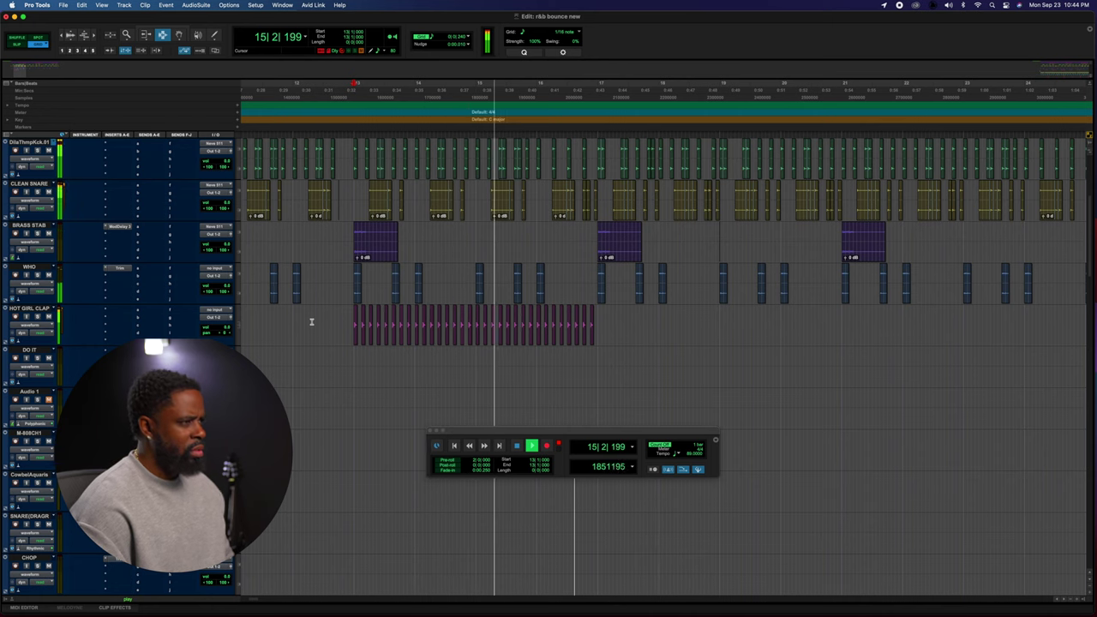
left_click(64, 35)
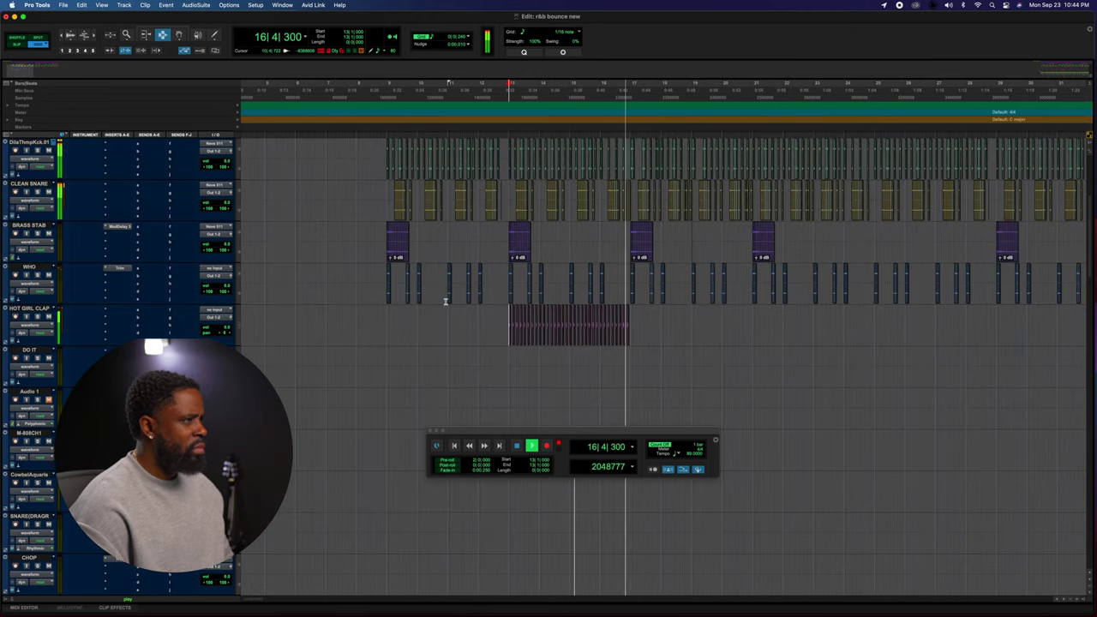
Set the edit grid to 1 bar and duplicate the eight-bar HOT GIRL CLAP section from bar 13 so the claps repeat from bar 21.
left_click(480, 22)
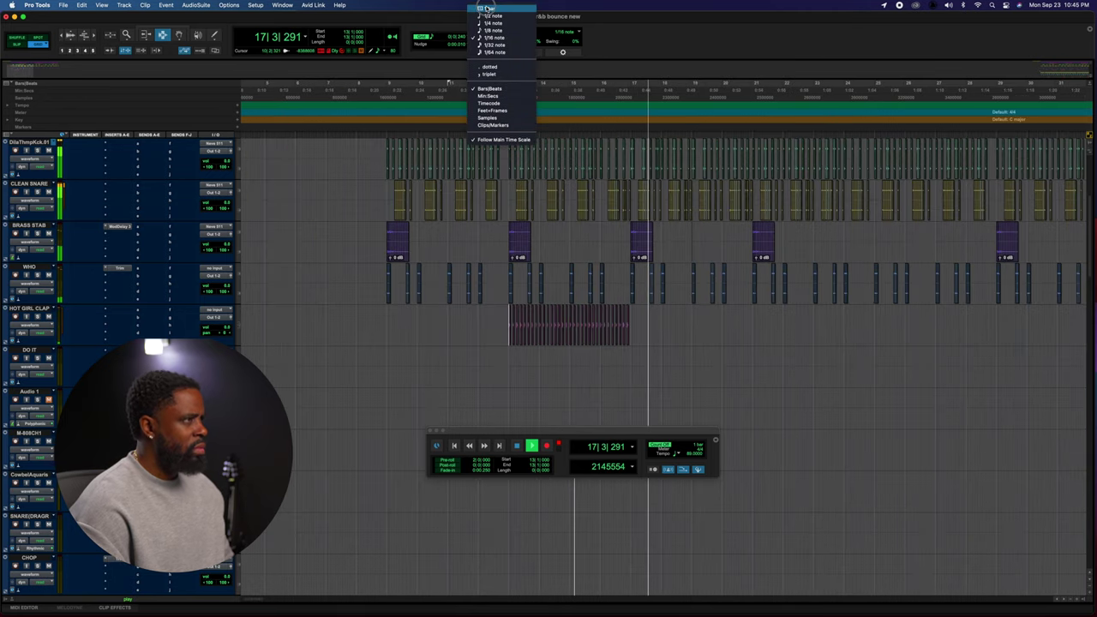
left_click(374, 328)
scroll(374, 329, "up", 5)
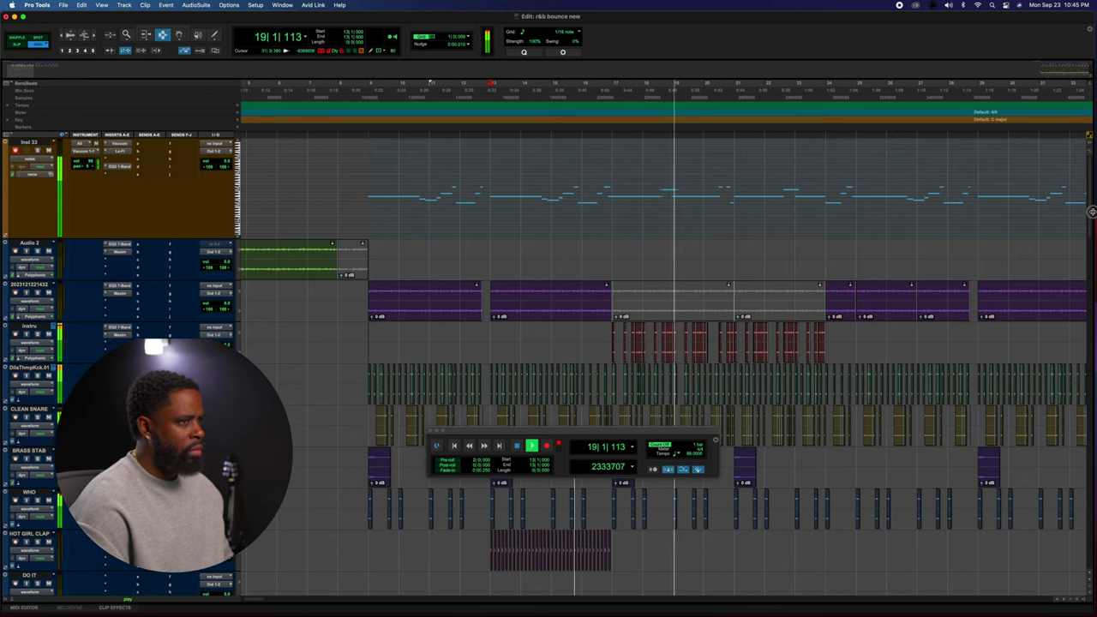
scroll(1091, 220, "down", 5)
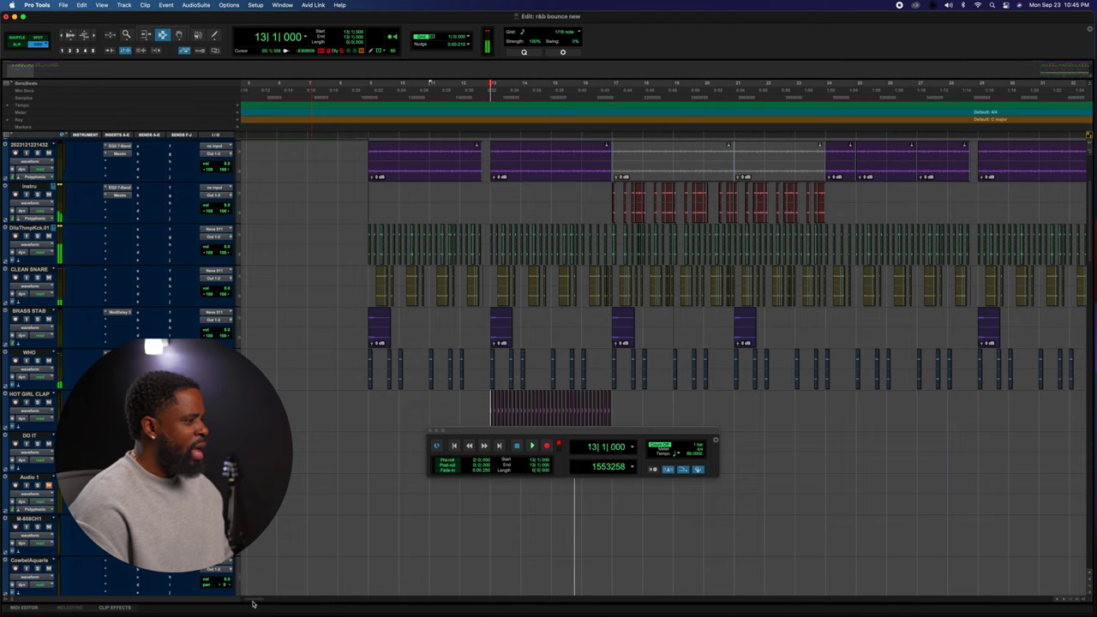
scroll(252, 599, "right", 5)
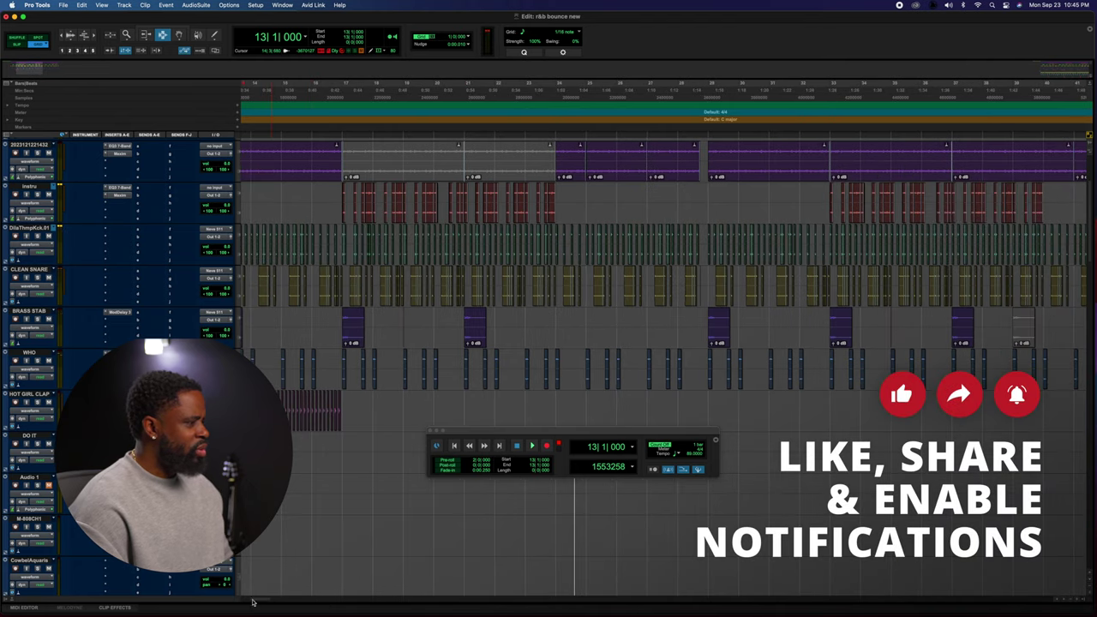
scroll(250, 600, "left", 3)
left_click_drag(343, 395, 586, 405)
key("super+d")
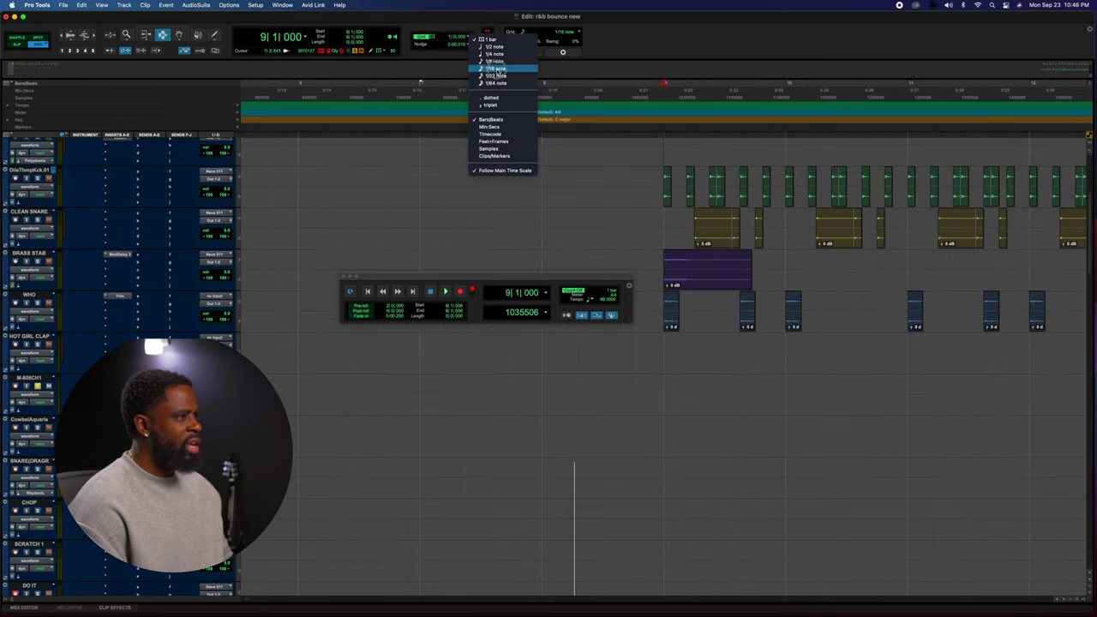
Set the edit grid to 1/16 notes and fill bar 9 of the M-808CH1 track with repeated copies of its short clip.
left_click(497, 69)
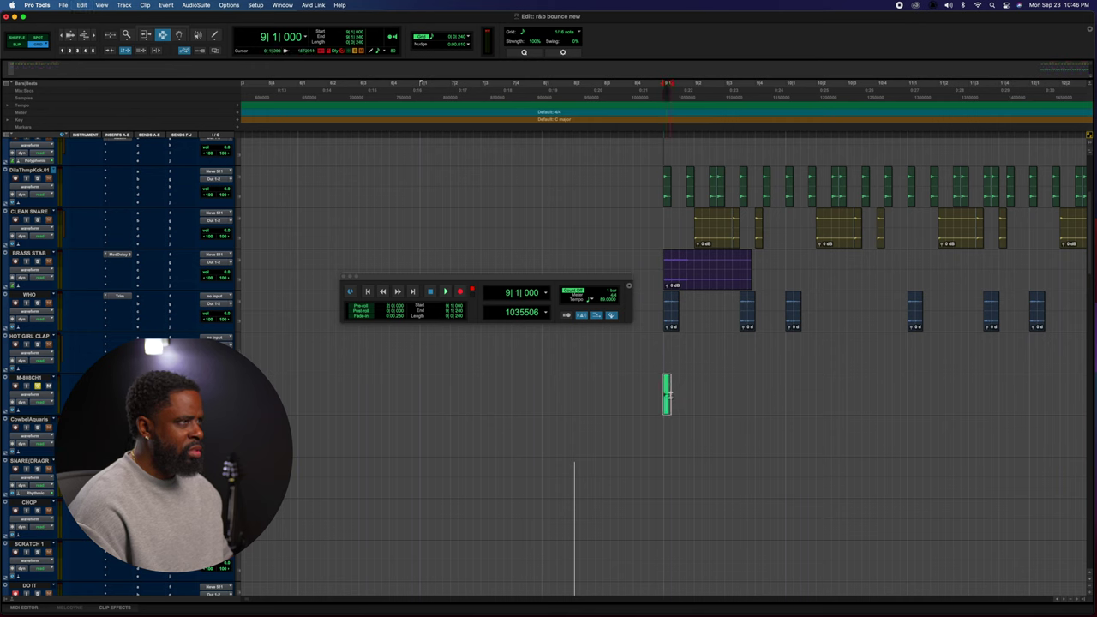
left_click_drag(665, 391, 694, 388)
key("super+d")
key("super+d")
key("super+d")
key("super+d")
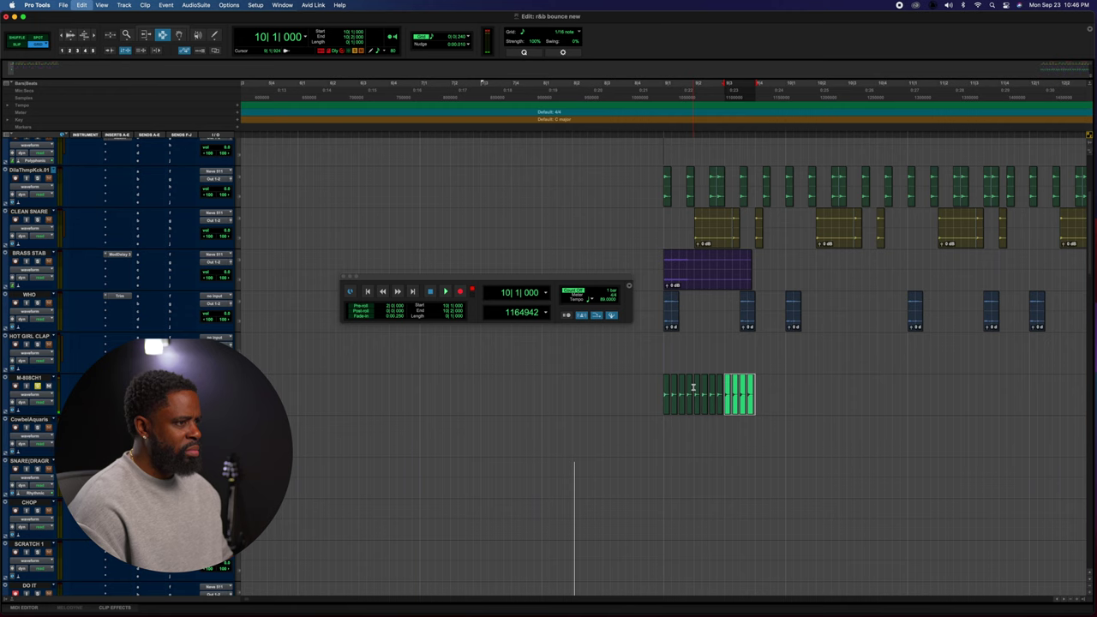
Duplicate the filled bar 9 on the M-808CH1 track through bar 15 and play from bar 9.
key("super+bracketleft")
key("Return")
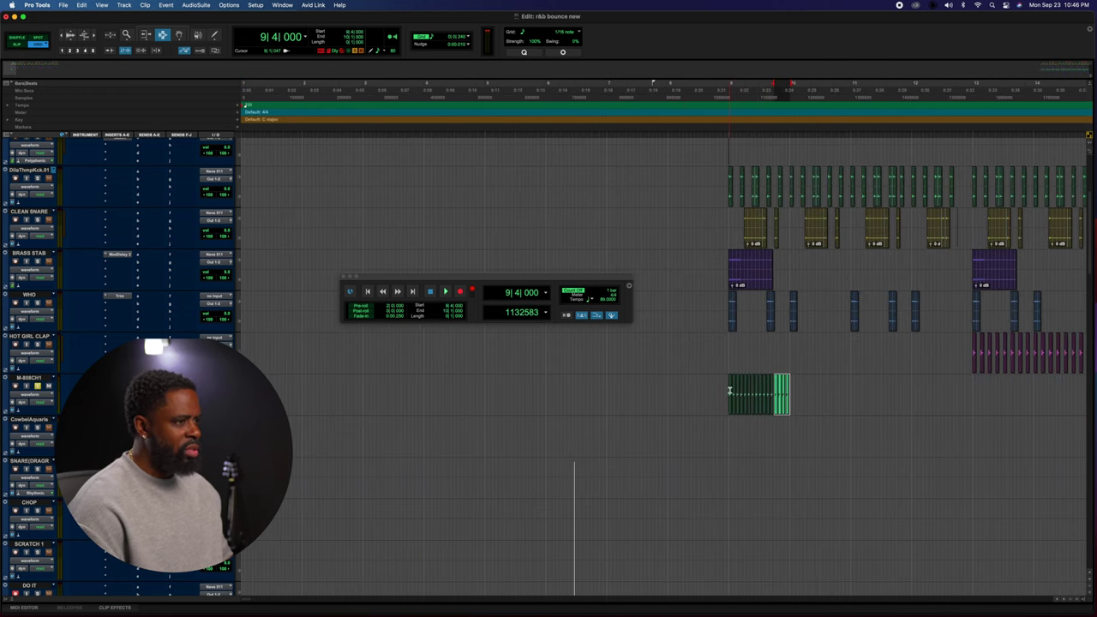
left_click_drag(777, 387, 790, 385)
key("super+d")
key("super+d")
key("super+d")
key("super+d")
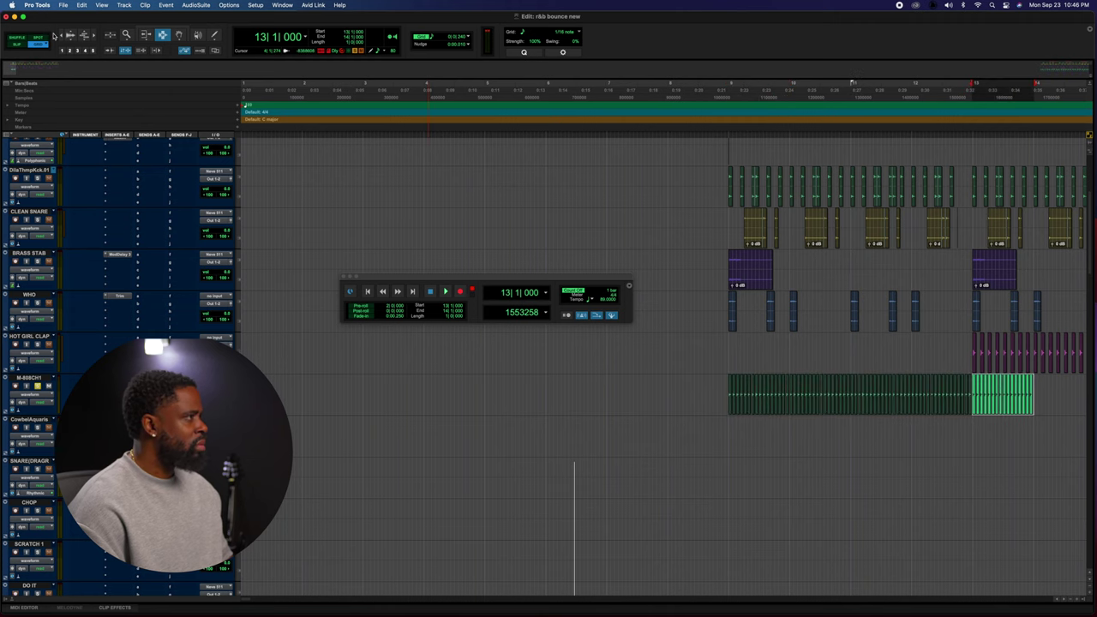
key("super+bracketleft")
left_click(500, 379)
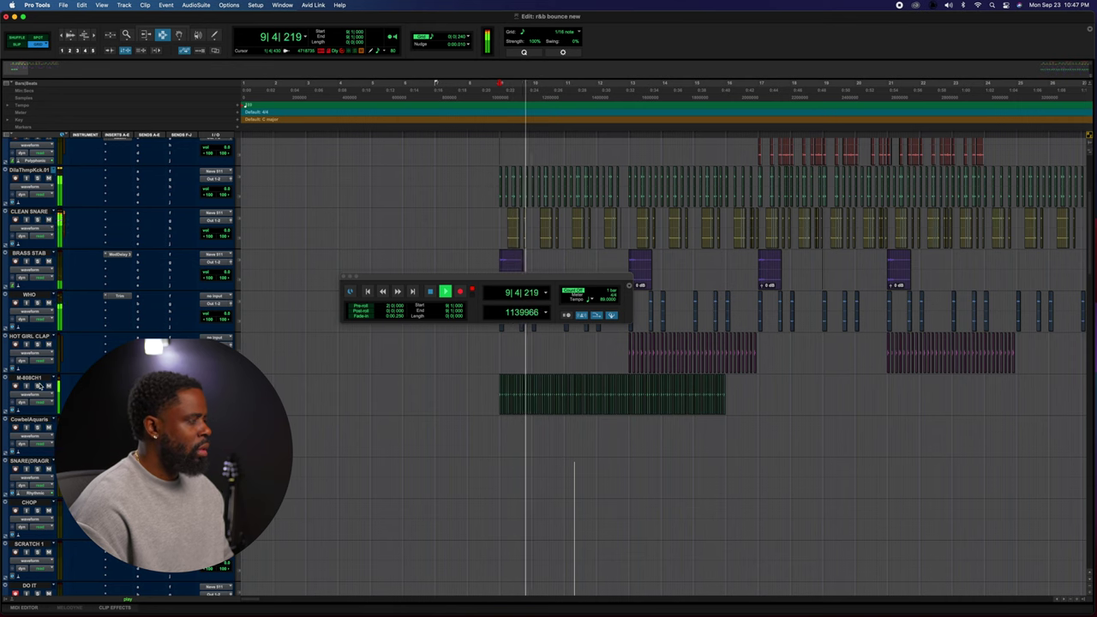
Set the edit grid to 1 bar, select bar 14 of the M-808CH1 track, and duplicate it repeatedly through bar 20 during playback.
left_click(466, 37)
key("Escape")
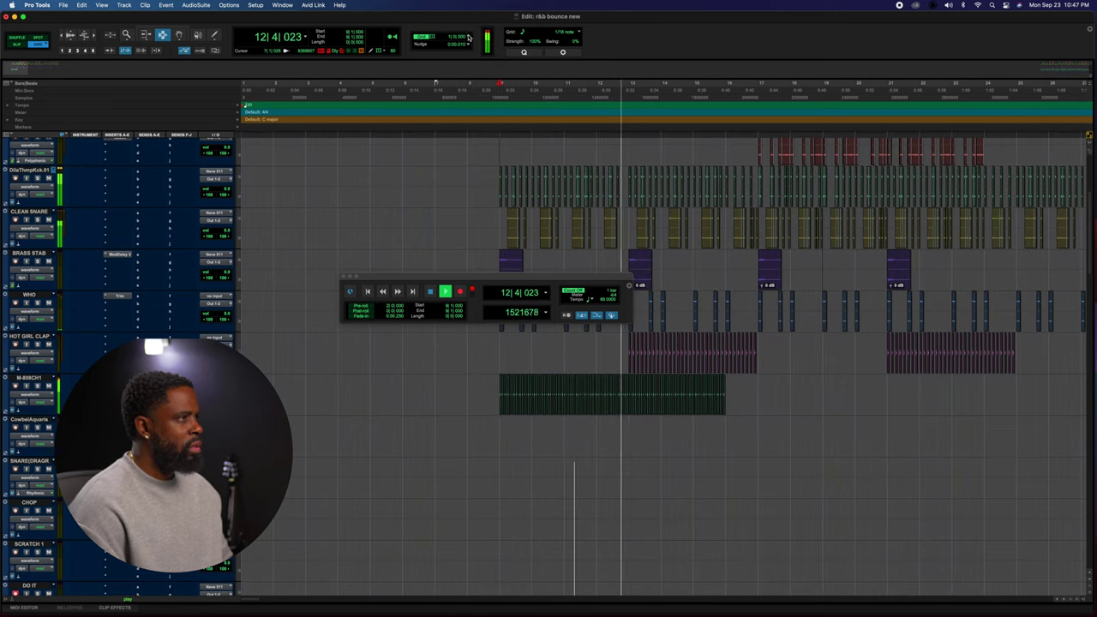
left_click(468, 36)
key("Escape")
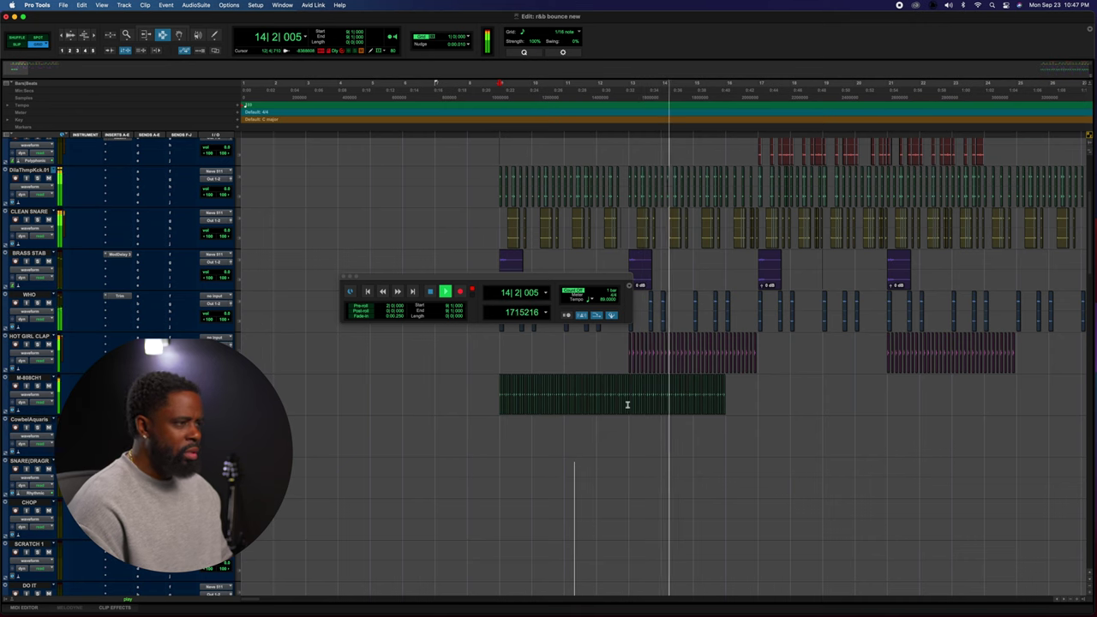
left_click_drag(661, 392, 691, 390)
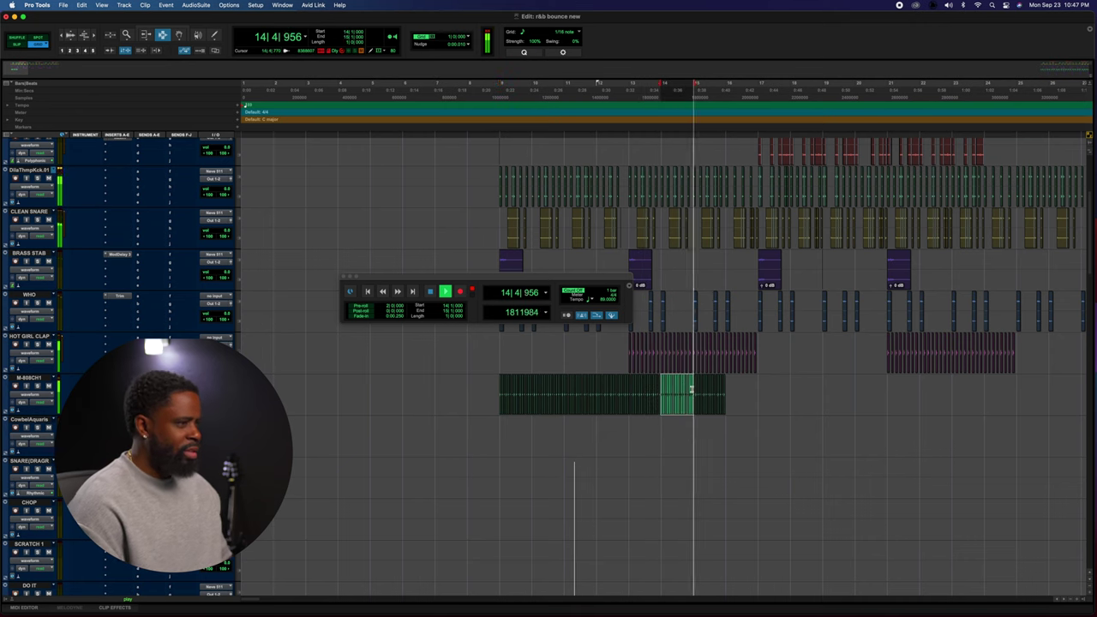
key("super+d")
key("super+d")
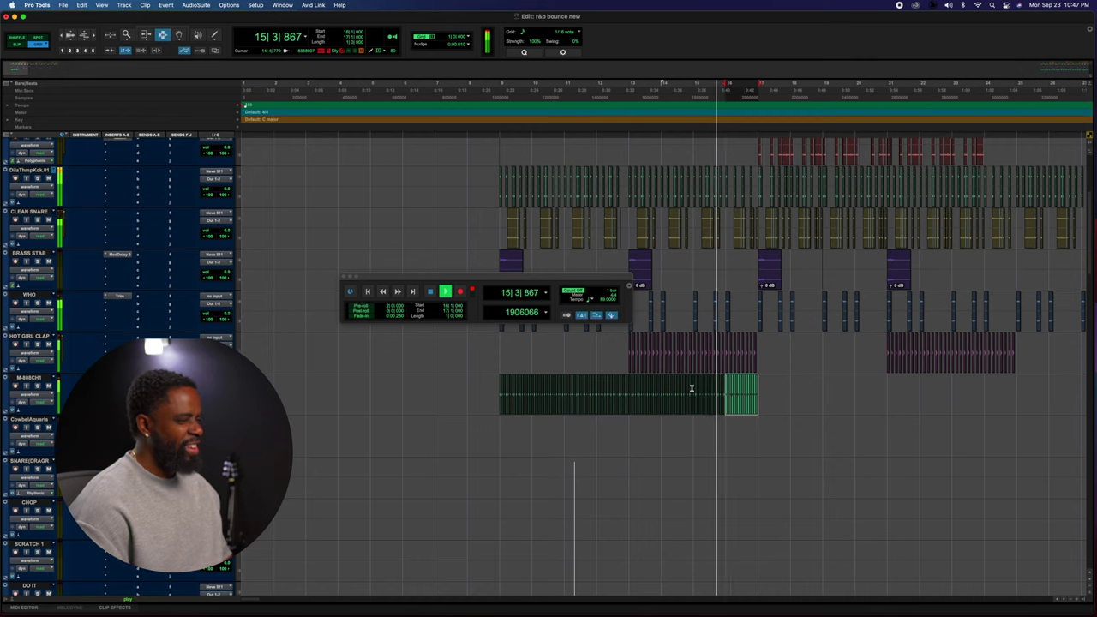
key("super+d")
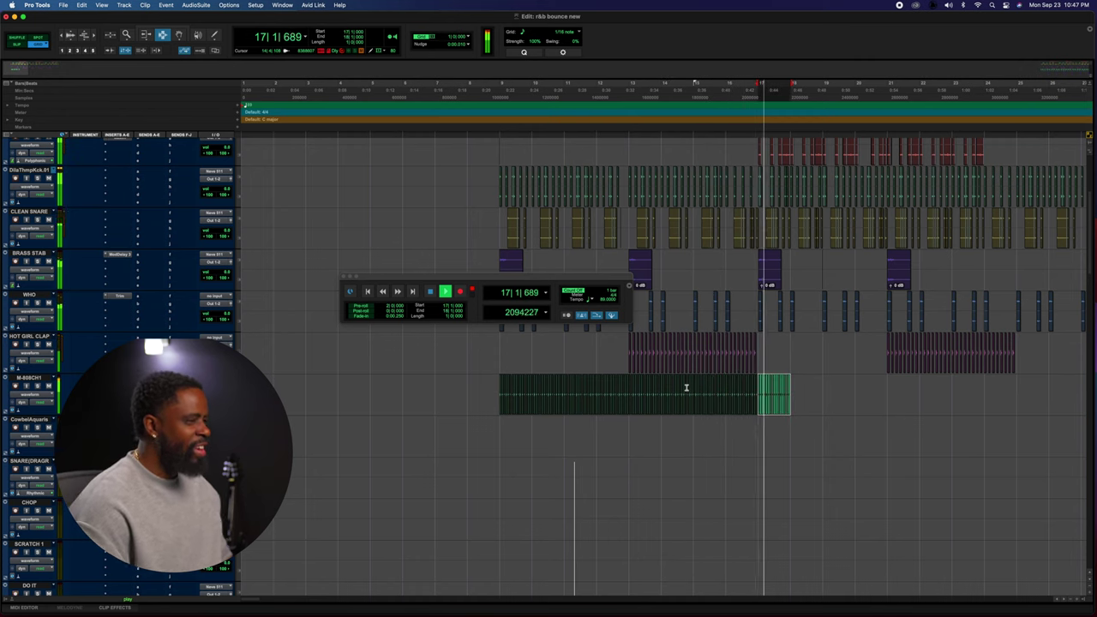
key("super+d")
key("super+d")
key("super+d")
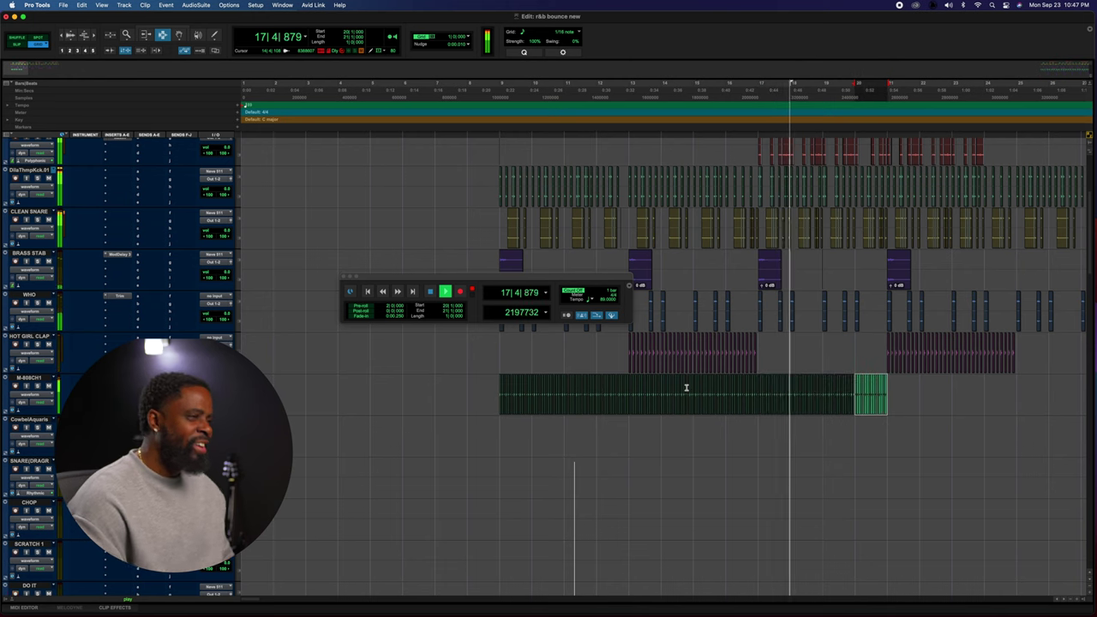